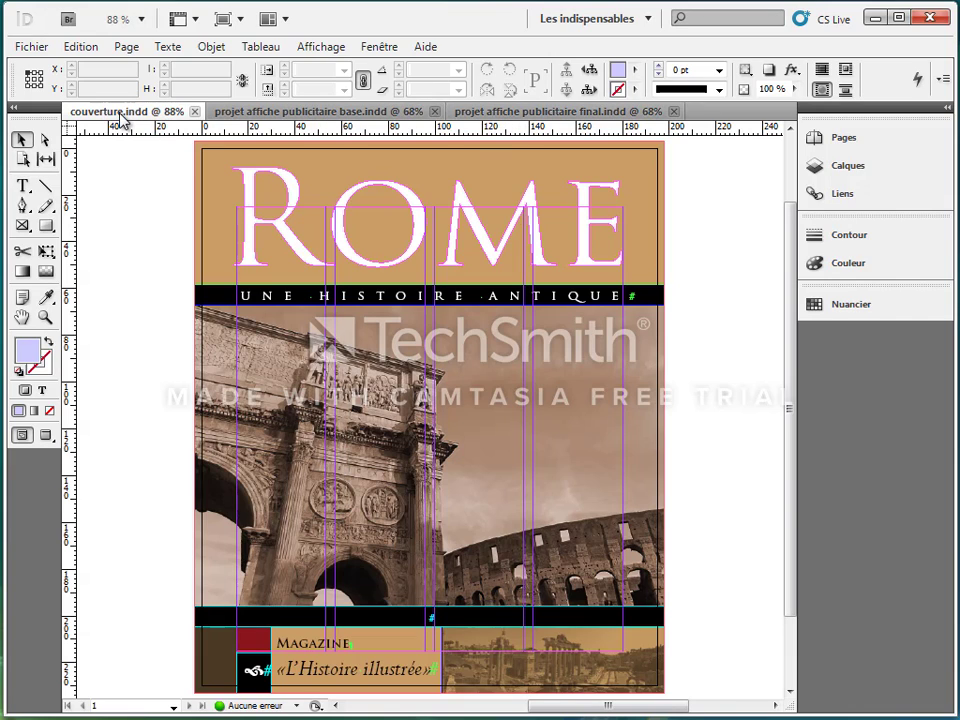
Step: Try a simple feather effect (Contour progressif simple) on the large arch and Colosseum photo
{"action": "left_click", "coordinate": [447, 416]}
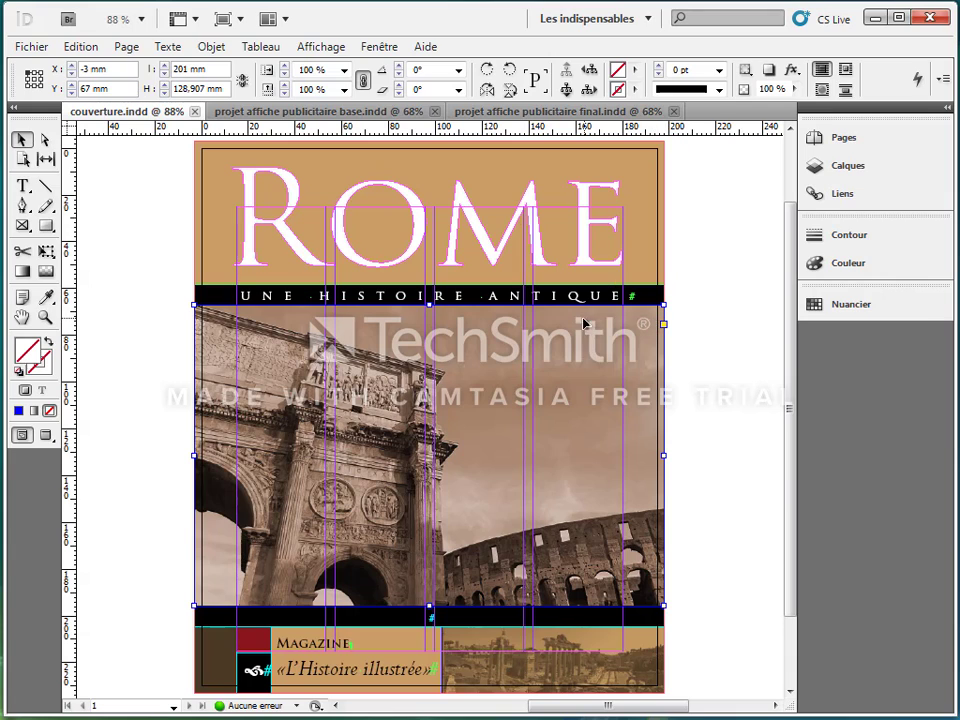
{"action": "left_click", "coordinate": [792, 72]}
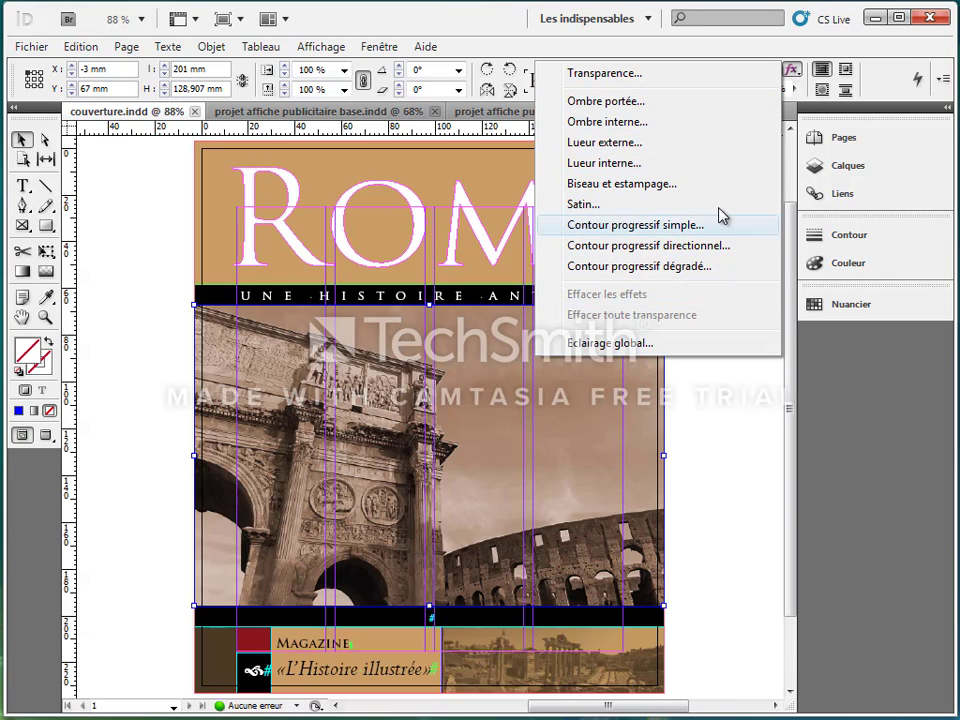
{"action": "left_click", "coordinate": [211, 47]}
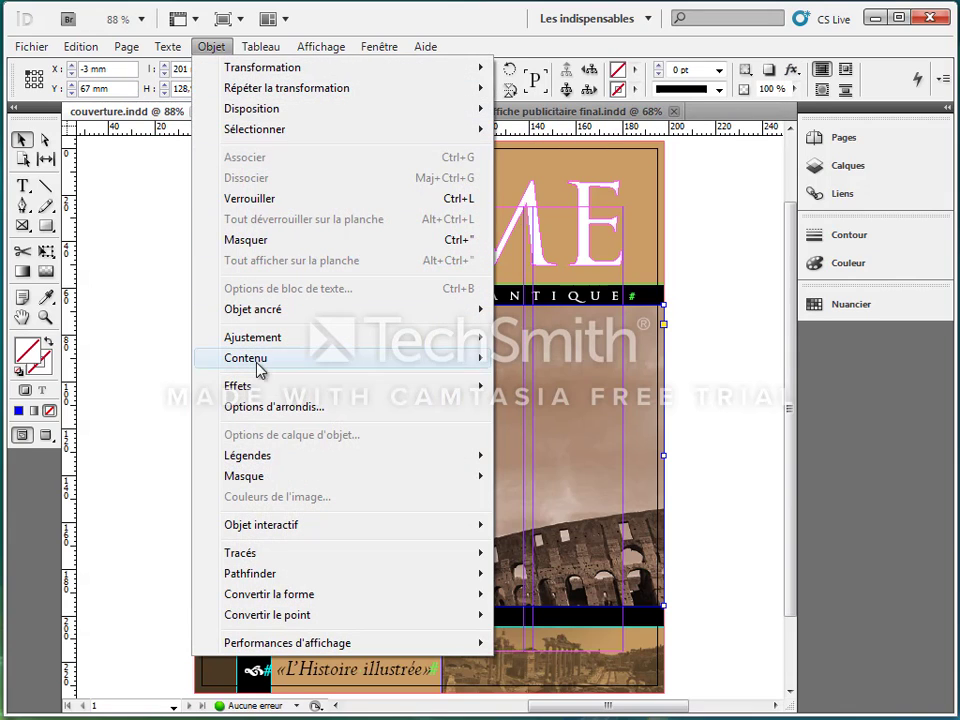
{"action": "mouse_move", "coordinate": [258, 388]}
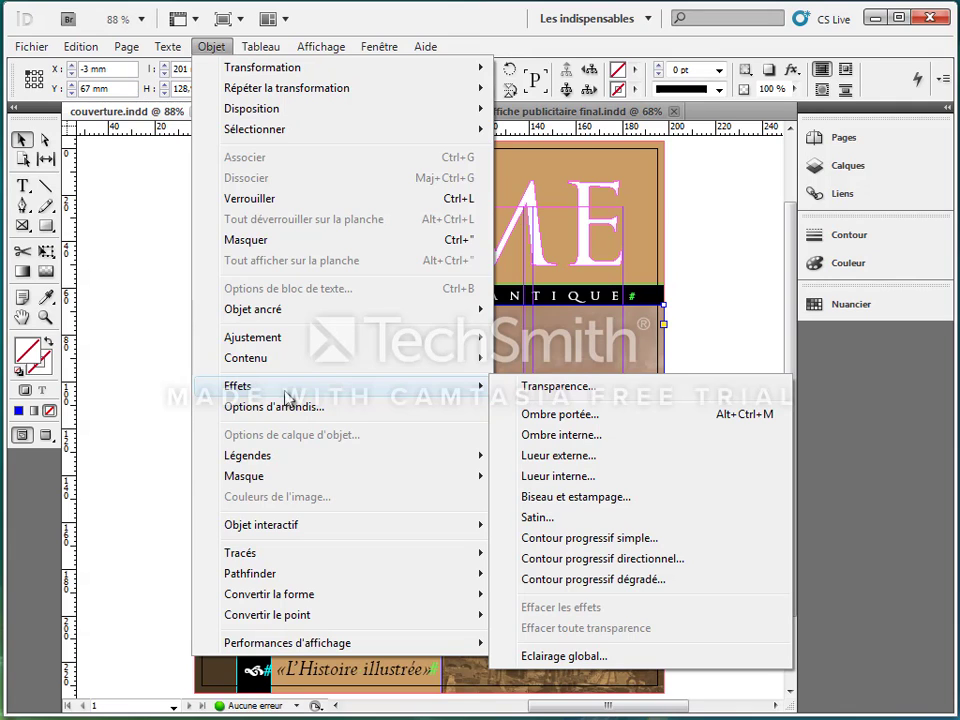
{"action": "left_click", "coordinate": [567, 540]}
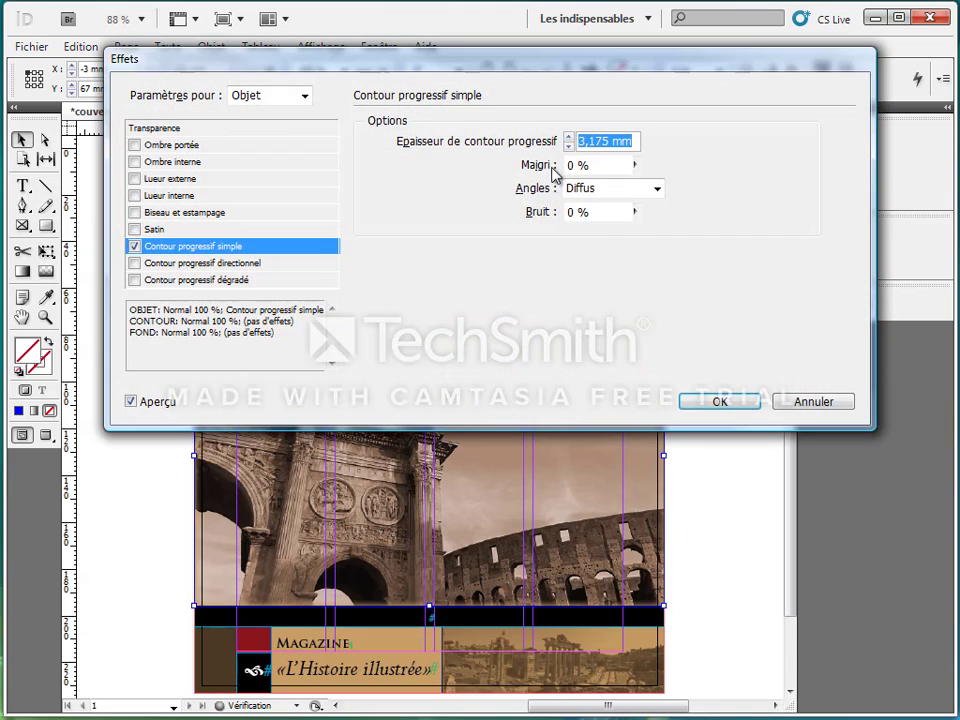
{"action": "left_click_drag", "start_coordinate": [534, 50], "coordinate": [550, 124]}
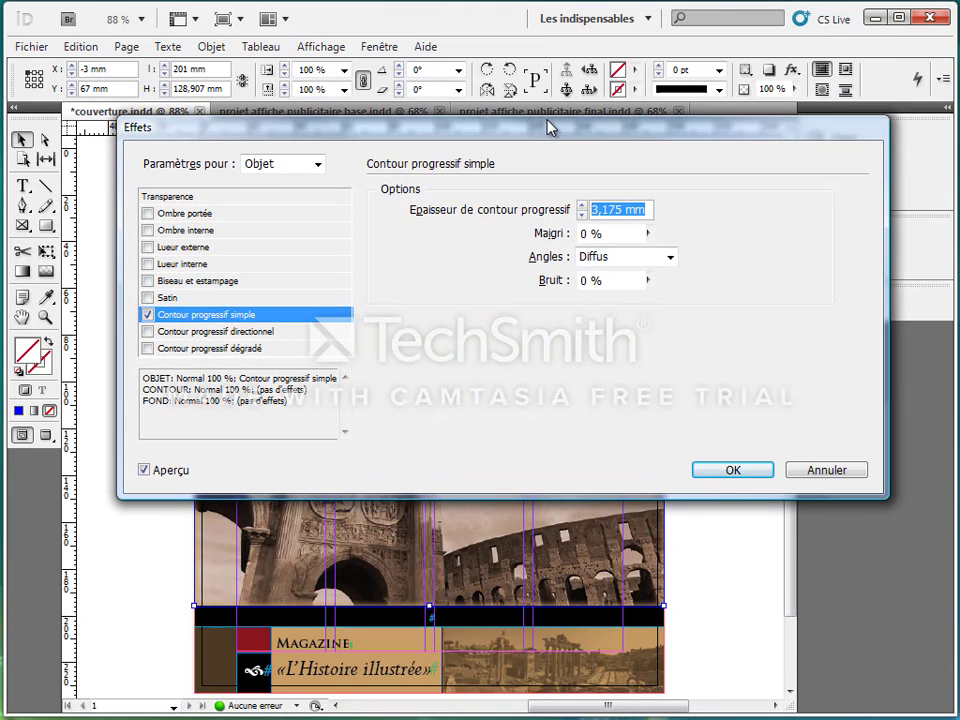
Step: Preview a simple feather width of 15 mm on the photo and discard the effect
{"action": "left_click", "coordinate": [583, 205]}
{"action": "left_click", "coordinate": [583, 205]}
{"action": "left_click", "coordinate": [583, 205]}
{"action": "left_click", "coordinate": [583, 205]}
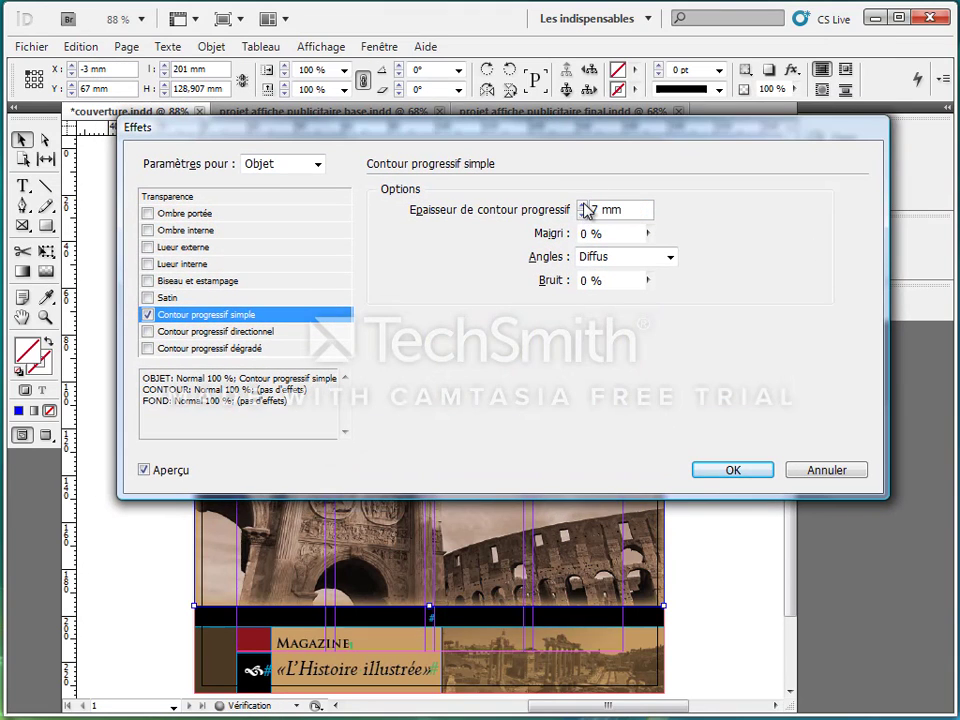
{"action": "left_click", "coordinate": [583, 205]}
{"action": "left_click", "coordinate": [583, 205]}
{"action": "left_click", "coordinate": [583, 205]}
{"action": "left_click", "coordinate": [583, 205]}
{"action": "left_click", "coordinate": [583, 205]}
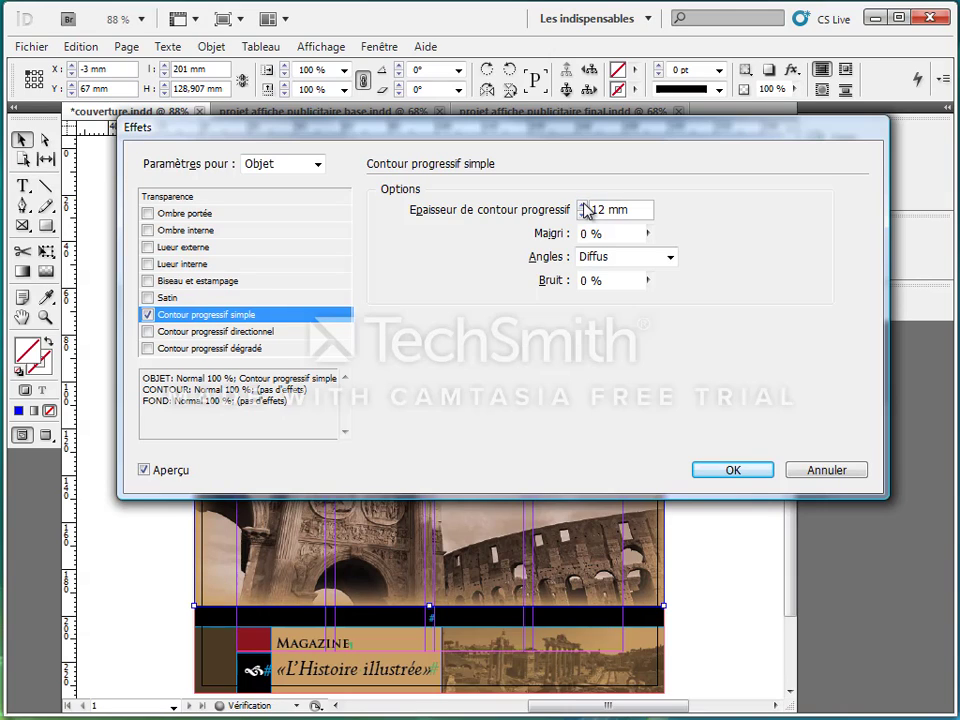
{"action": "left_click", "coordinate": [583, 205]}
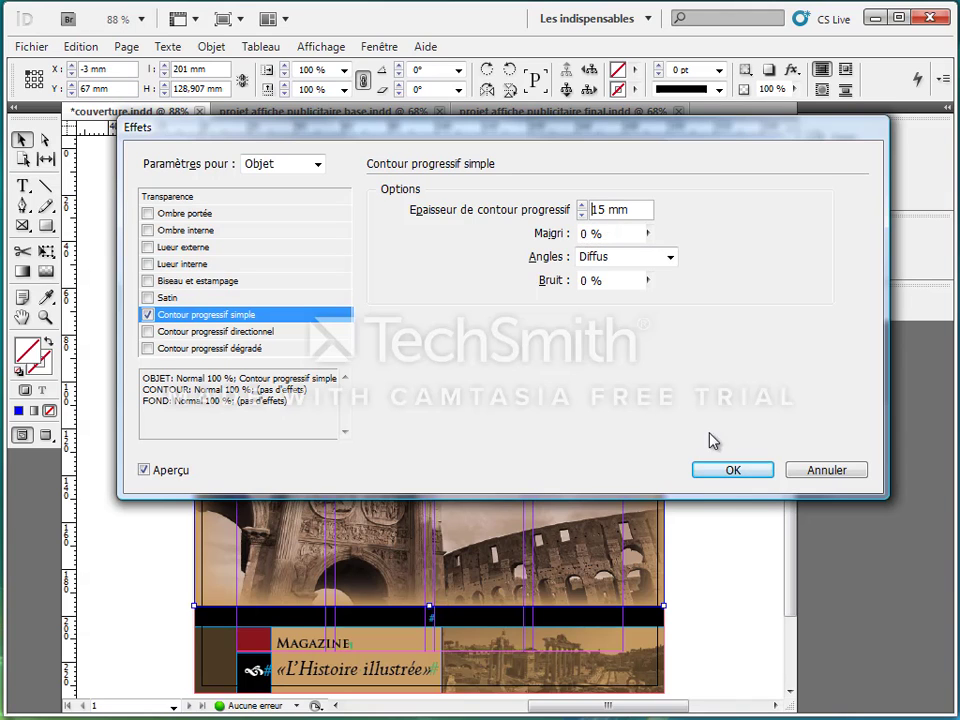
{"action": "left_click", "coordinate": [812, 470]}
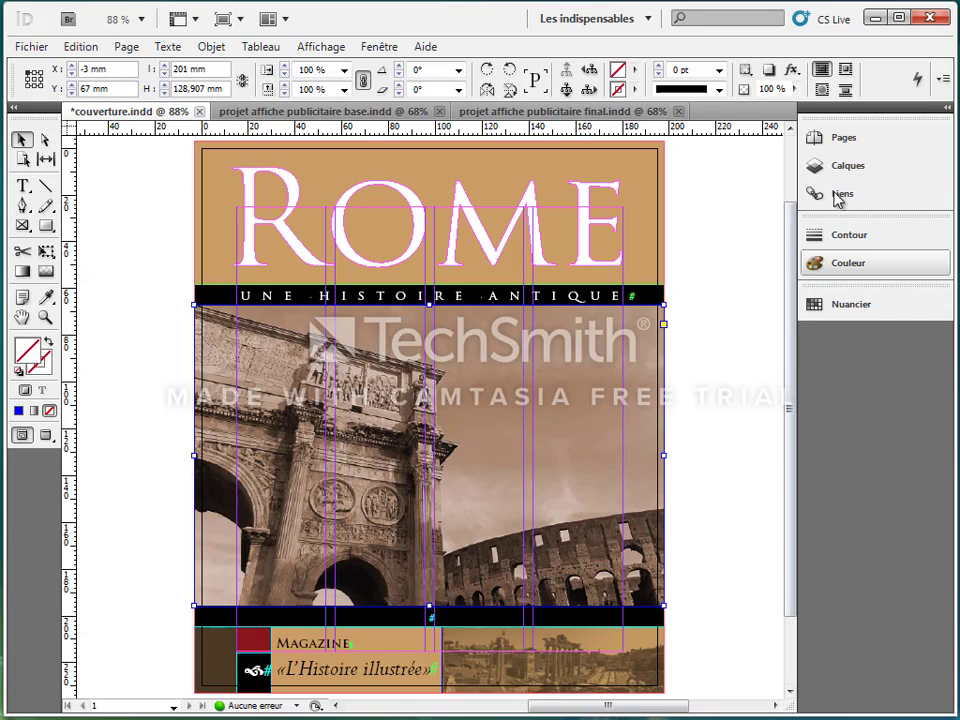
Step: Try a directional feather (Contour progressif directionnel) of 5 mm on the photo's upper and lower edges and discard it
{"action": "left_click", "coordinate": [793, 70]}
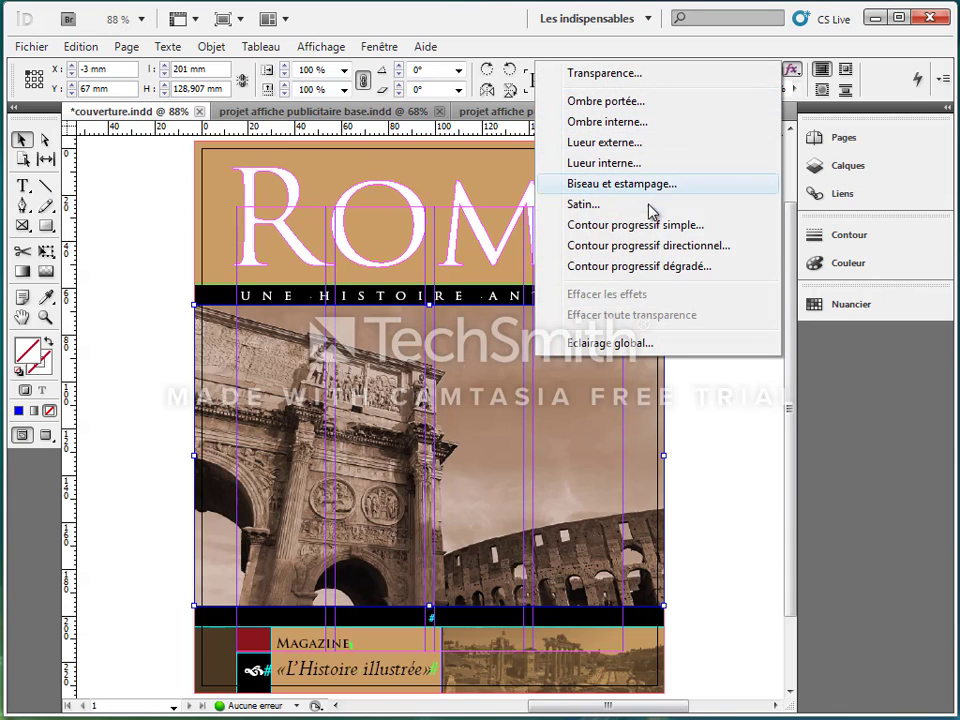
{"action": "left_click", "coordinate": [636, 252]}
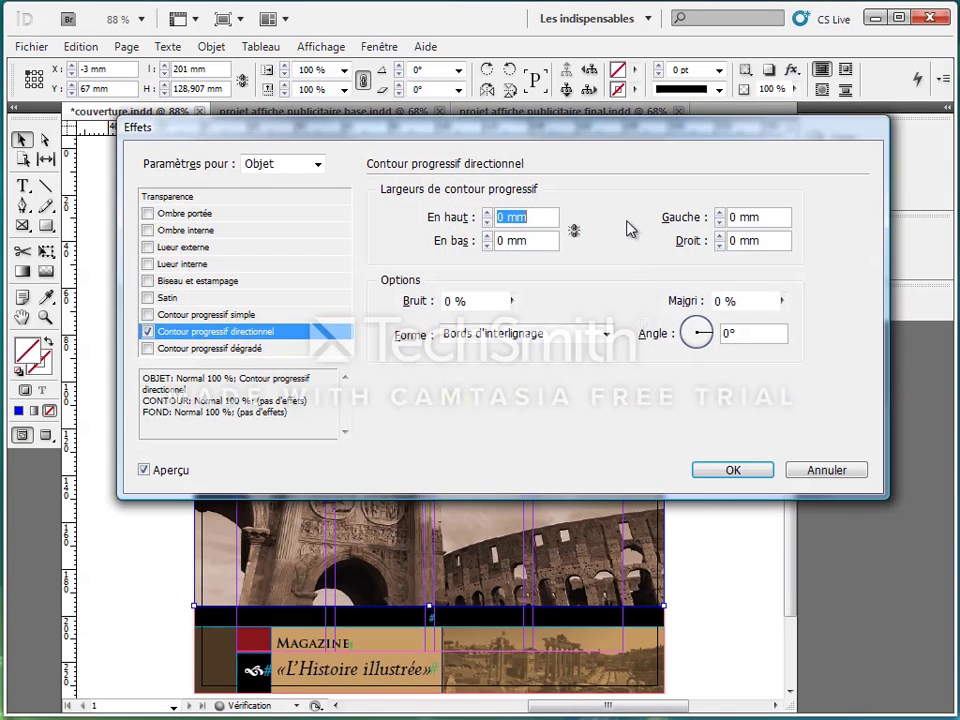
{"action": "left_click_drag", "start_coordinate": [604, 135], "coordinate": [620, 163]}
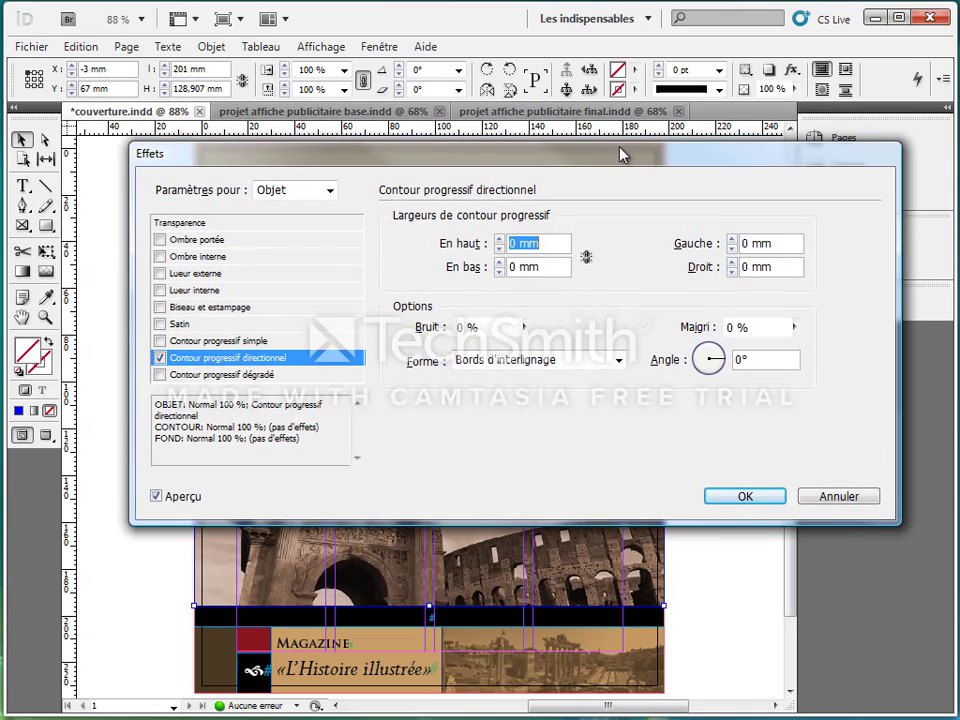
{"action": "left_click", "coordinate": [510, 241]}
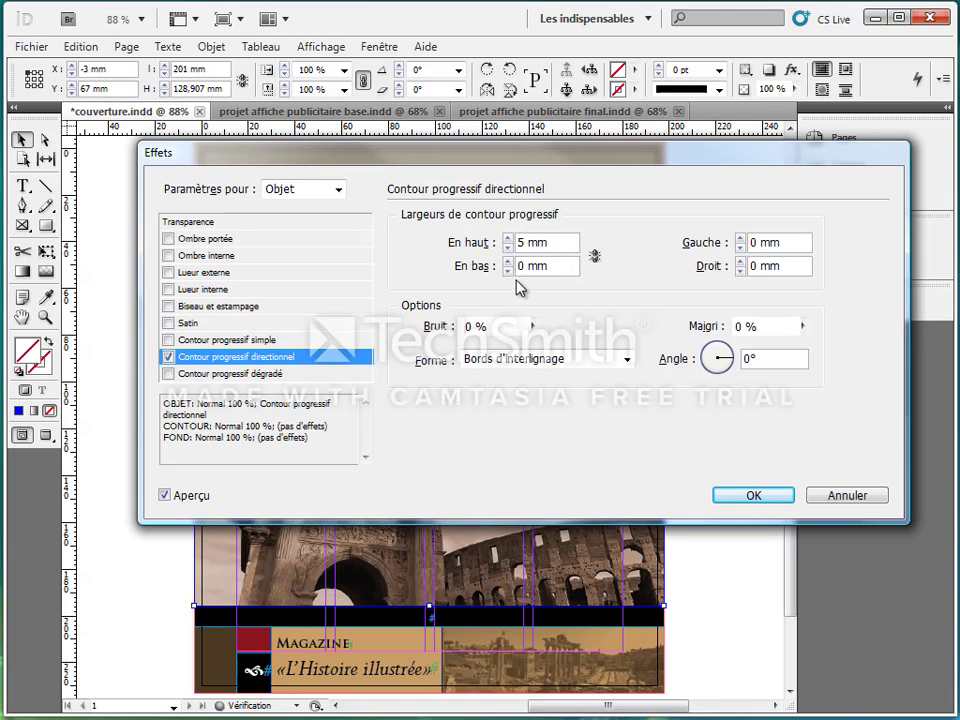
{"action": "left_click", "coordinate": [509, 262]}
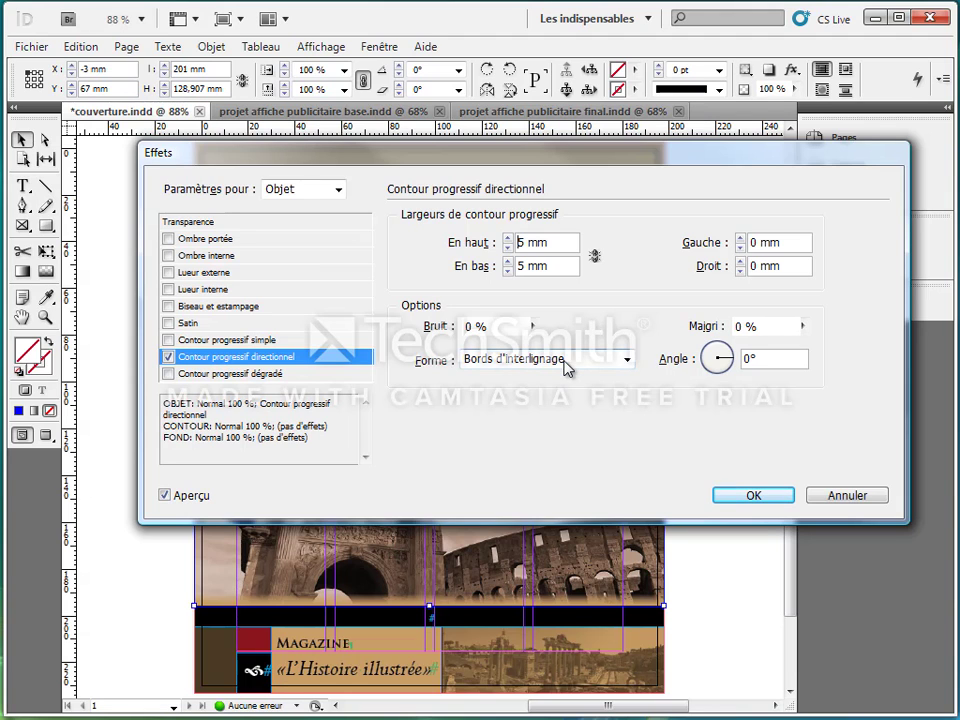
{"action": "left_click", "coordinate": [818, 495]}
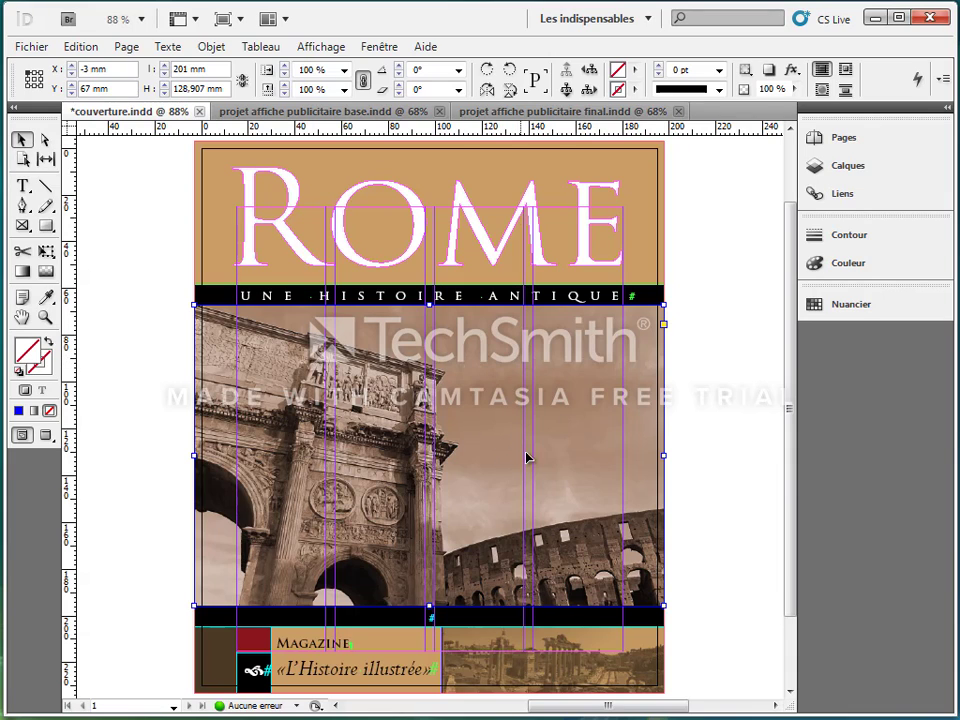
Step: Try a linear gradient feather (Contour progressif dégradé) at a 31° angle on the photo and discard it
{"action": "left_click", "coordinate": [790, 70]}
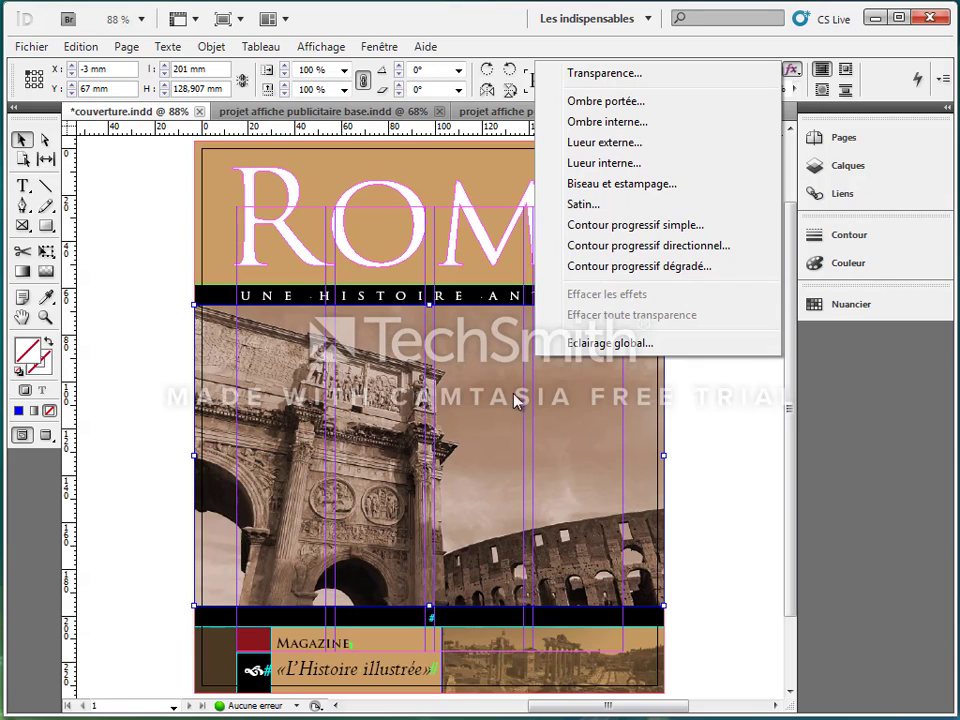
{"action": "left_click", "coordinate": [651, 268]}
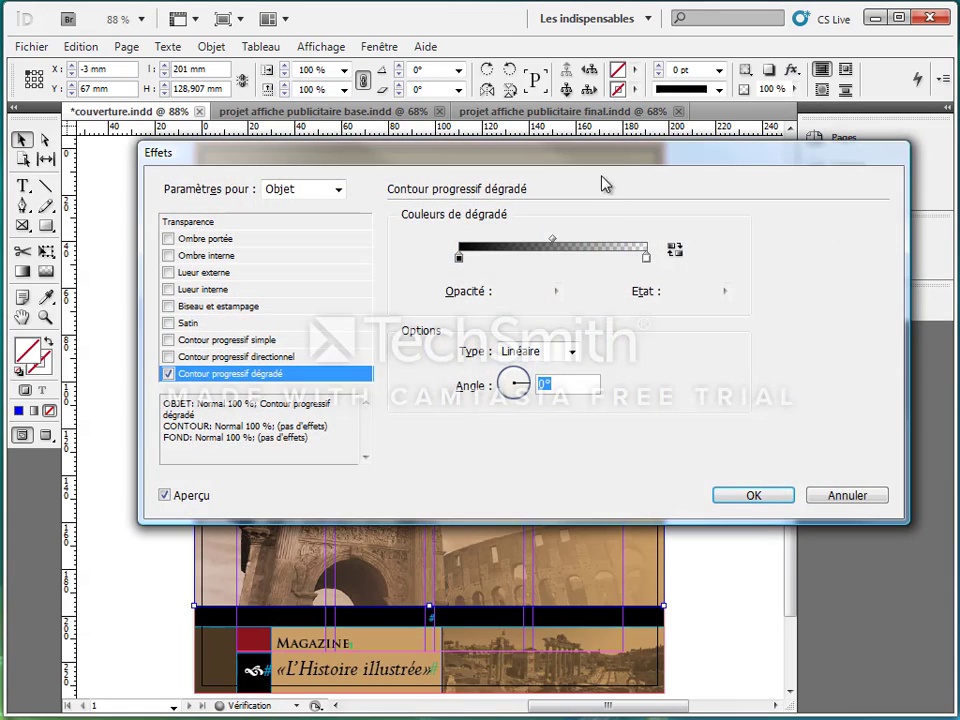
{"action": "left_click_drag", "start_coordinate": [606, 154], "coordinate": [585, 36]}
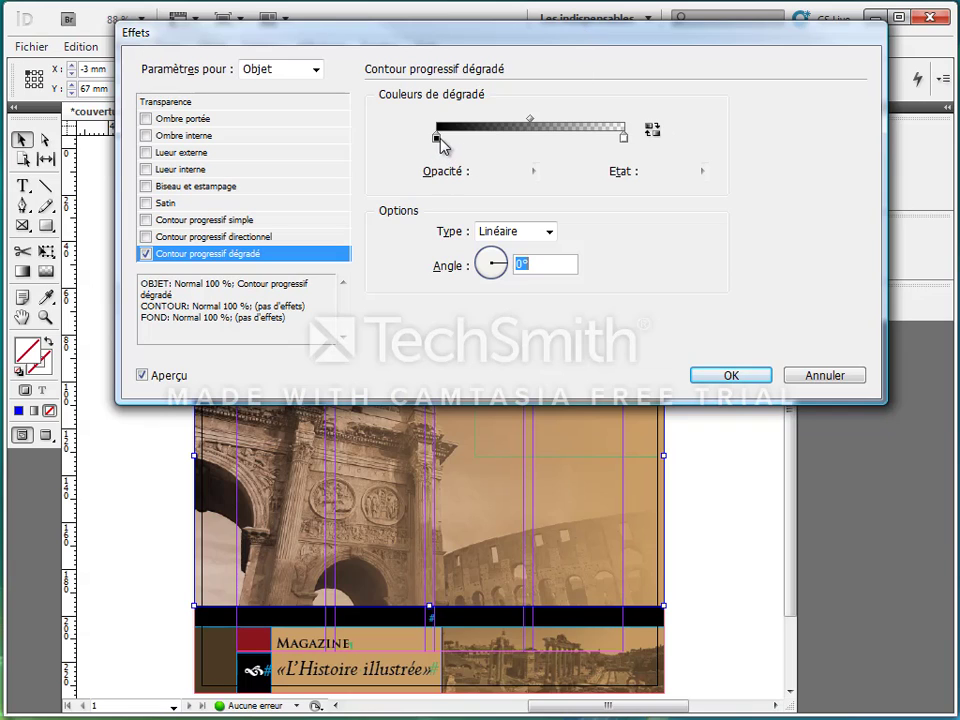
{"action": "mouse_move", "coordinate": [630, 141]}
{"action": "left_mouse_down"}
{"action": "mouse_move", "coordinate": [549, 139]}
{"action": "mouse_move", "coordinate": [628, 138]}
{"action": "left_mouse_up"}
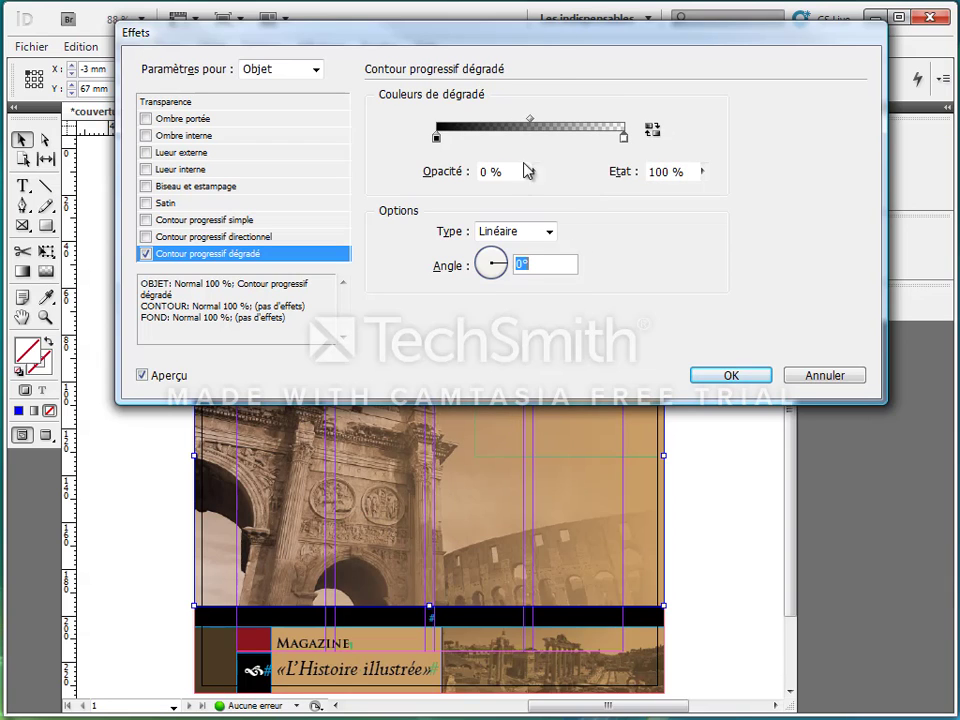
{"action": "left_click_drag", "start_coordinate": [417, 28], "coordinate": [429, 5]}
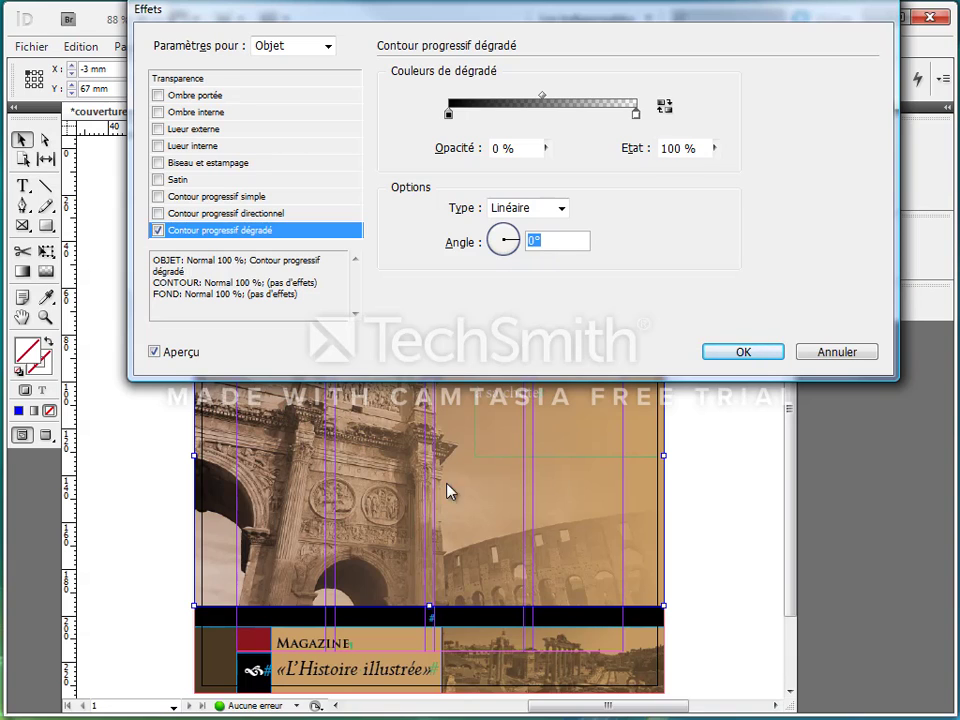
{"action": "mouse_move", "coordinate": [514, 245]}
{"action": "left_mouse_down"}
{"action": "mouse_move", "coordinate": [518, 256]}
{"action": "mouse_move", "coordinate": [516, 236]}
{"action": "left_mouse_up"}
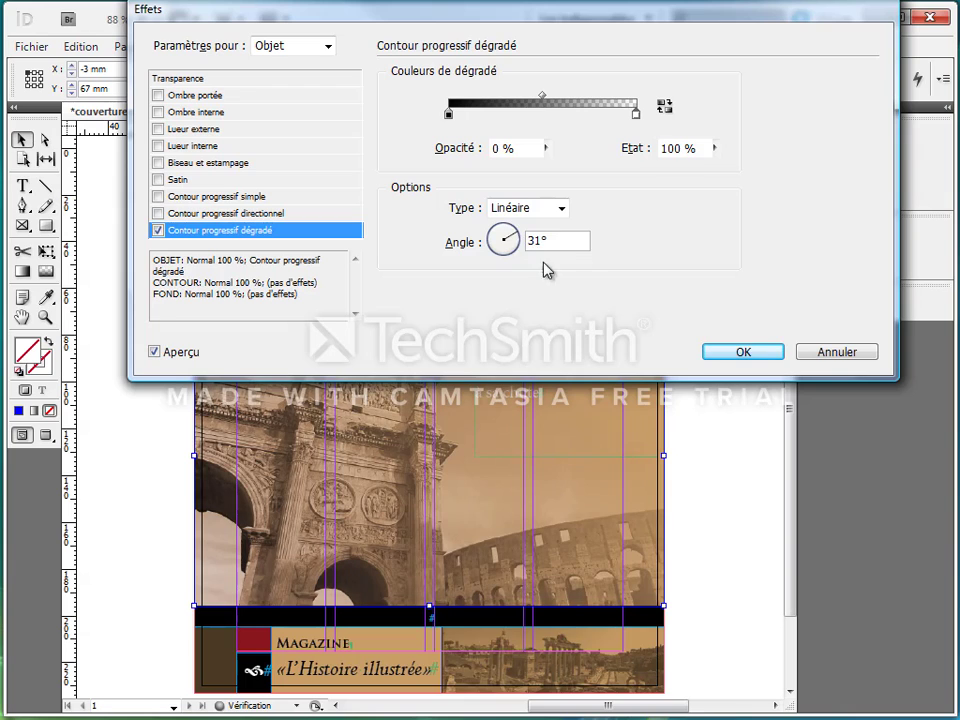
{"action": "left_click", "coordinate": [818, 353]}
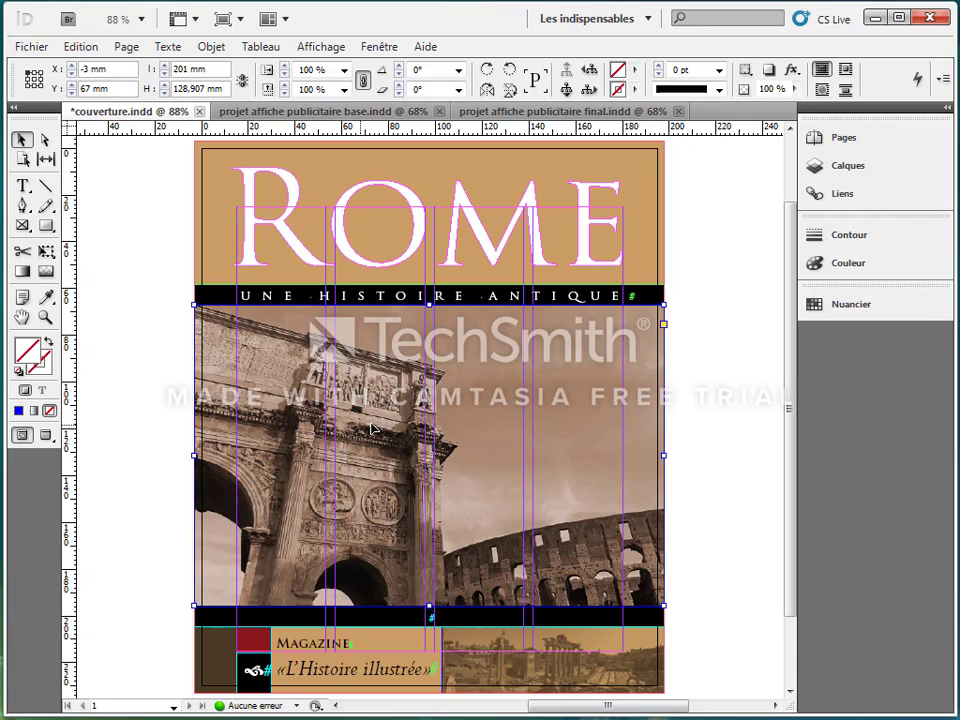
Step: Fade the photo diagonally from its upper-left to its lower-right area with the Gradient Feather tool
{"action": "left_click", "coordinate": [46, 271]}
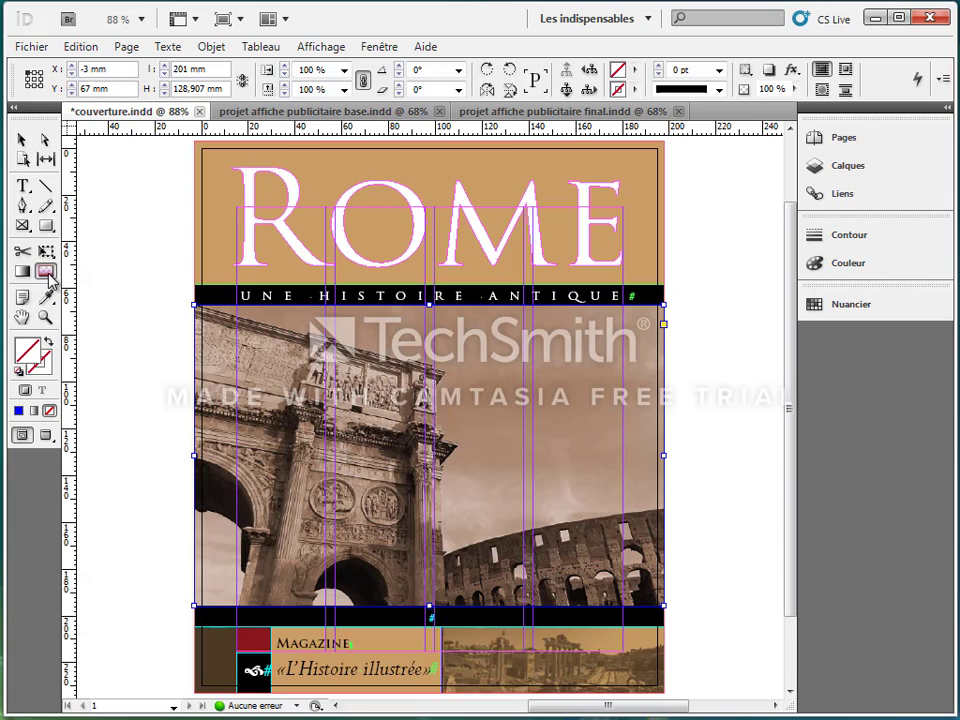
{"action": "left_click_drag", "start_coordinate": [216, 338], "coordinate": [628, 580]}
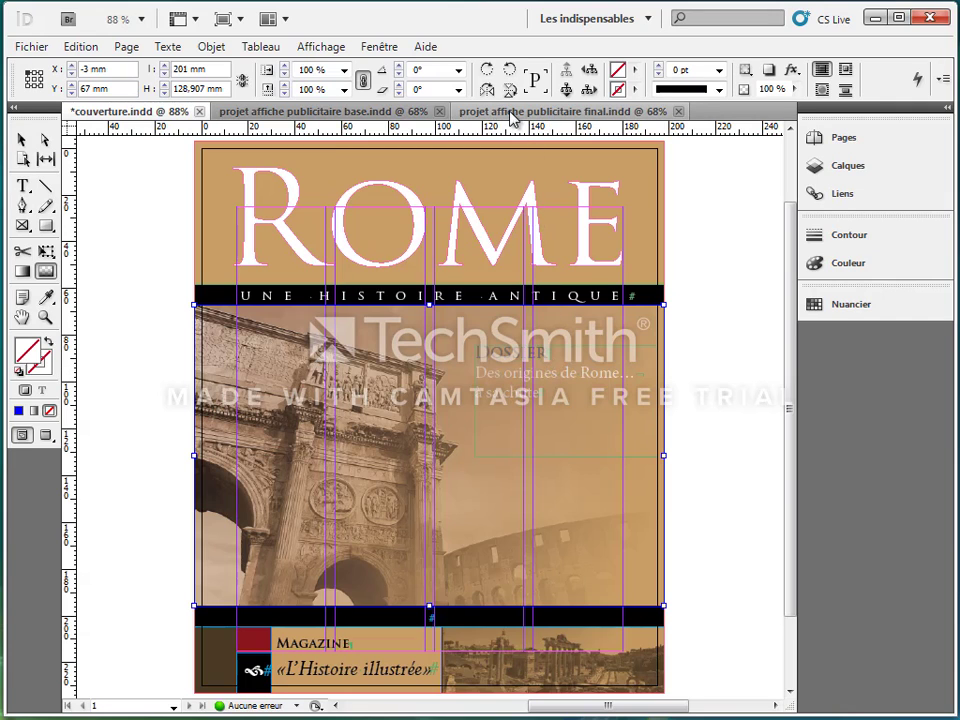
Step: Switch to projet affiche publicitaire base.indd and enable a drop shadow (Ombre portée) on the "L'Histoire Illustrée" title
{"action": "left_click", "coordinate": [540, 113]}
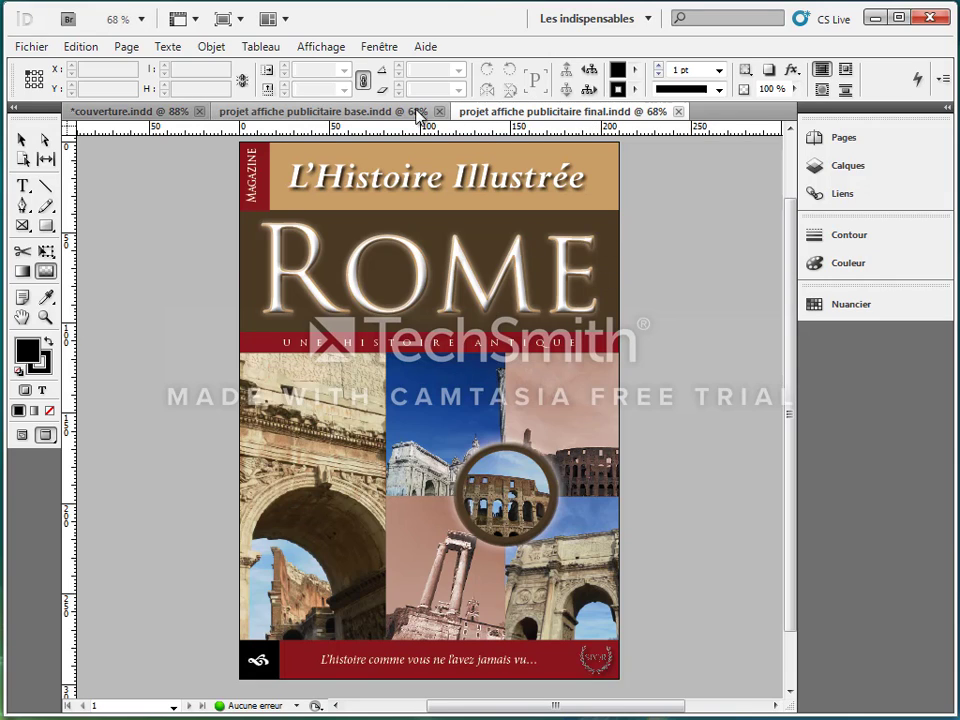
{"action": "left_click", "coordinate": [266, 120]}
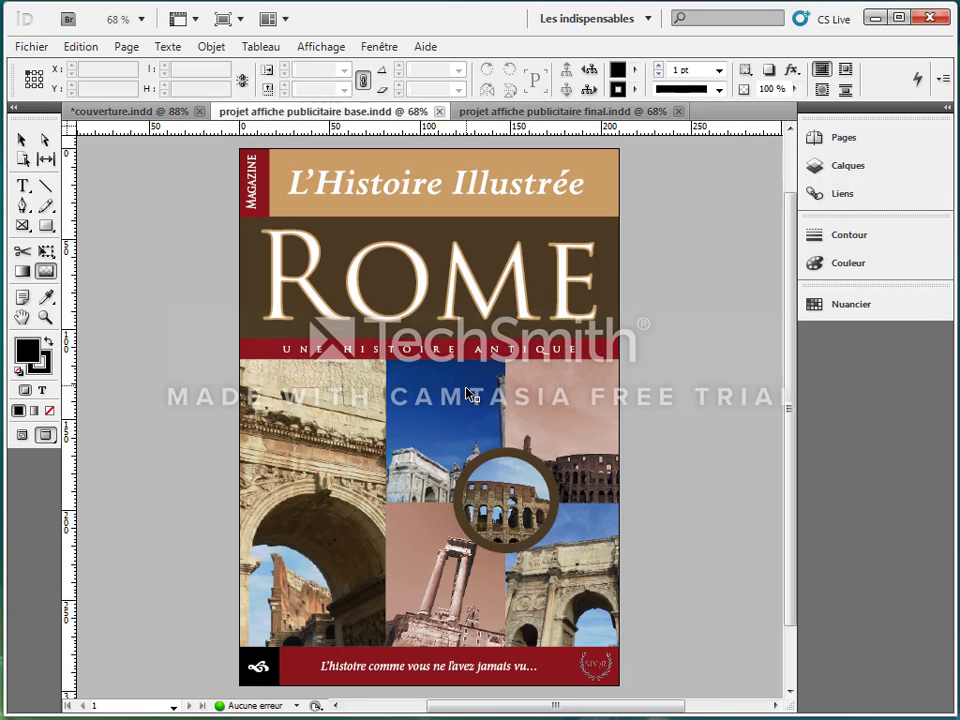
{"action": "left_click", "coordinate": [463, 195]}
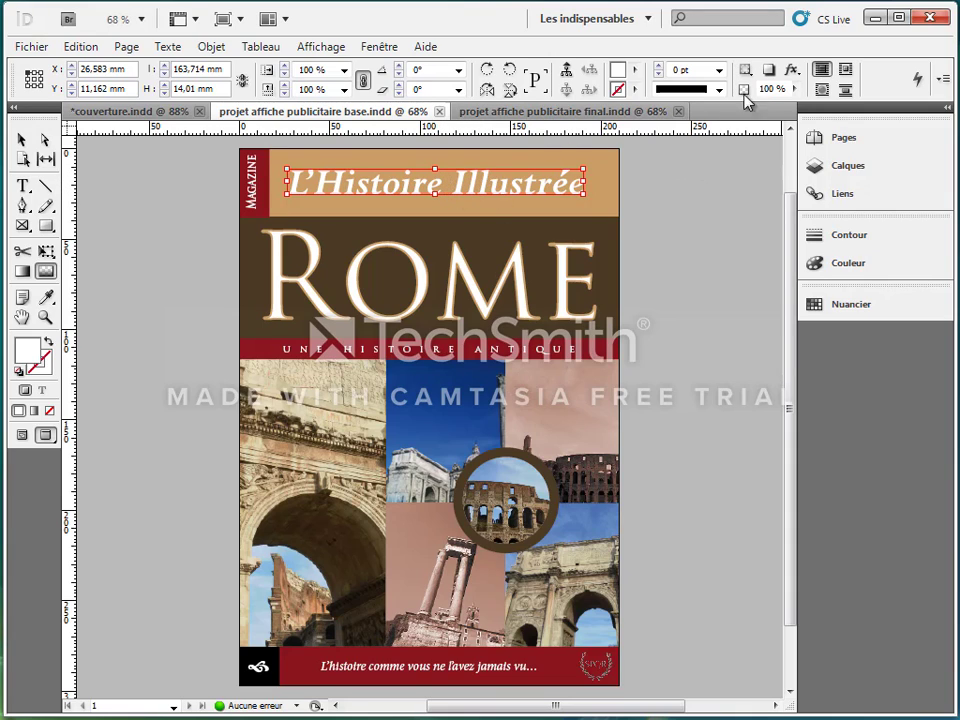
{"action": "left_click", "coordinate": [792, 72]}
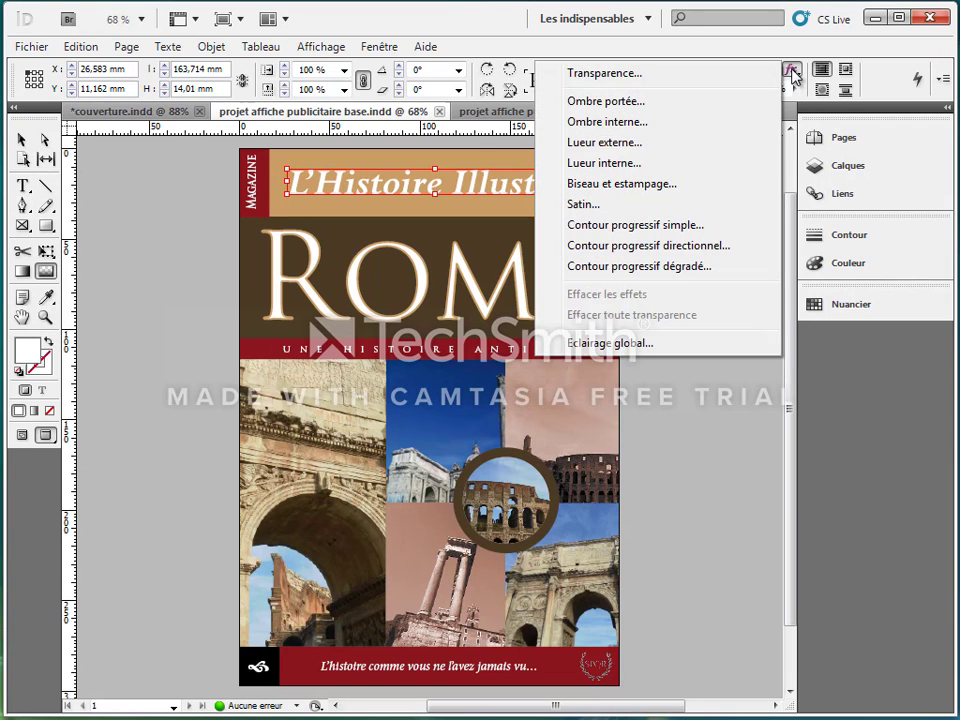
{"action": "left_click", "coordinate": [640, 104]}
{"action": "left_click_drag", "start_coordinate": [574, 26], "coordinate": [562, 300]}
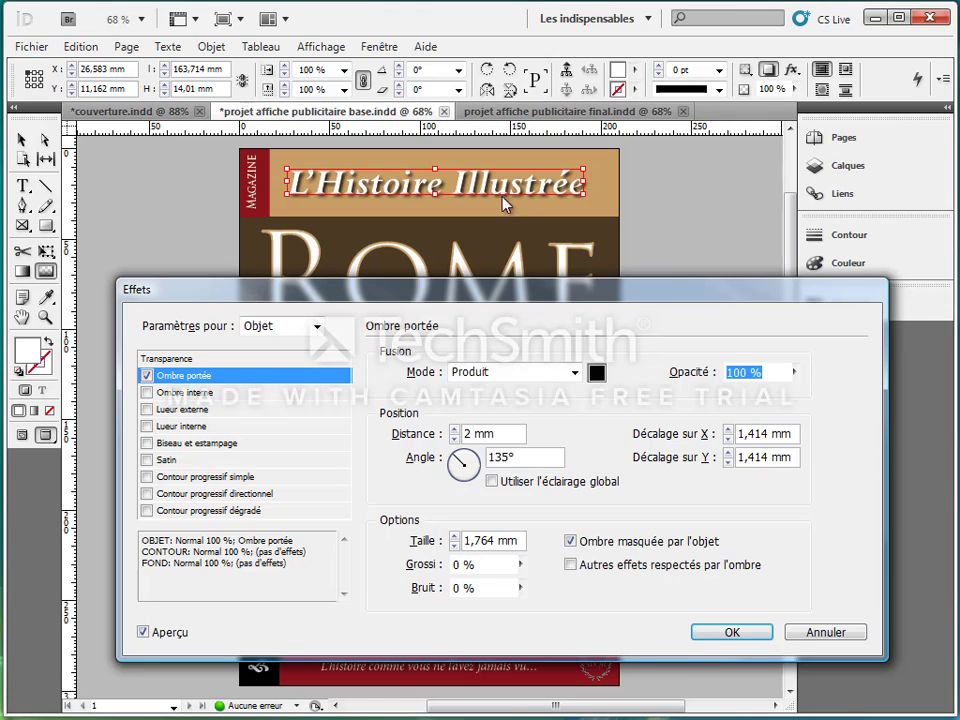
Step: Set the title's drop shadow to 100 % opacity, 3 mm distance and a 156° angle
{"action": "left_click", "coordinate": [792, 376]}
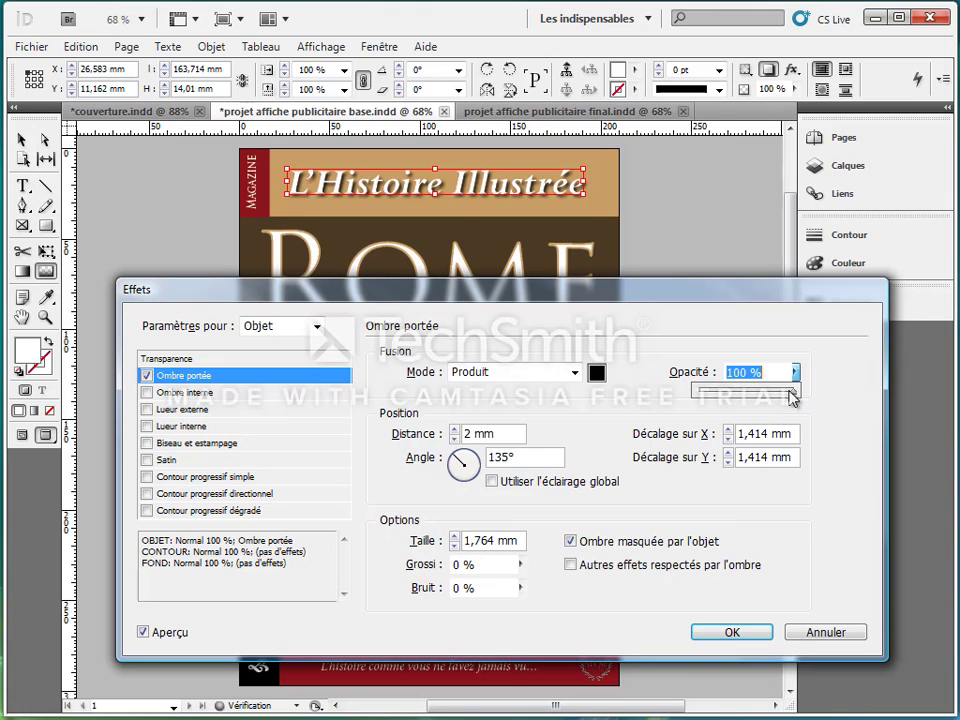
{"action": "mouse_move", "coordinate": [792, 397]}
{"action": "left_mouse_down"}
{"action": "mouse_move", "coordinate": [744, 393]}
{"action": "mouse_move", "coordinate": [800, 400]}
{"action": "left_mouse_up"}
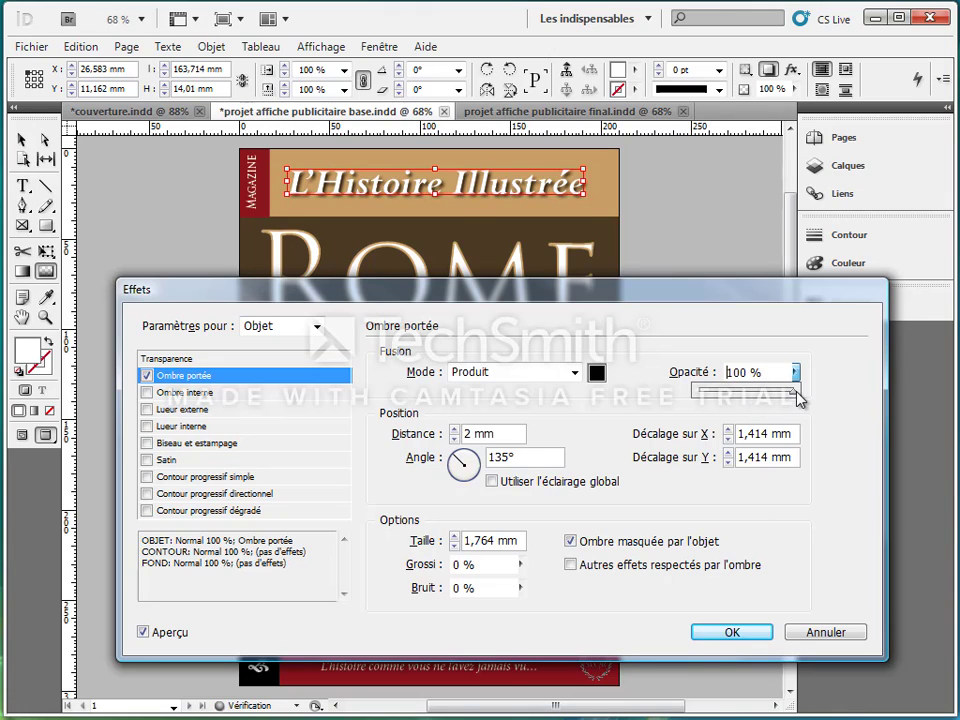
{"action": "left_click", "coordinate": [456, 429]}
{"action": "left_click", "coordinate": [456, 429]}
{"action": "left_click", "coordinate": [456, 429]}
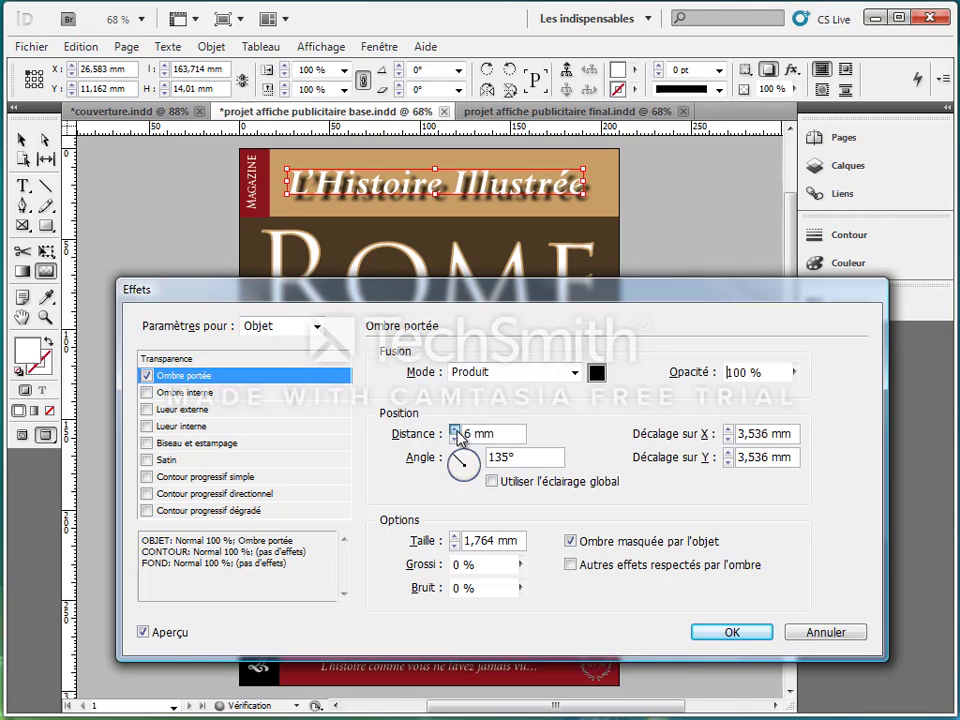
{"action": "left_click", "coordinate": [456, 429]}
{"action": "left_click", "coordinate": [456, 429]}
{"action": "left_click", "coordinate": [456, 439]}
{"action": "left_click", "coordinate": [456, 439]}
{"action": "left_click", "coordinate": [456, 439]}
{"action": "left_click", "coordinate": [456, 439]}
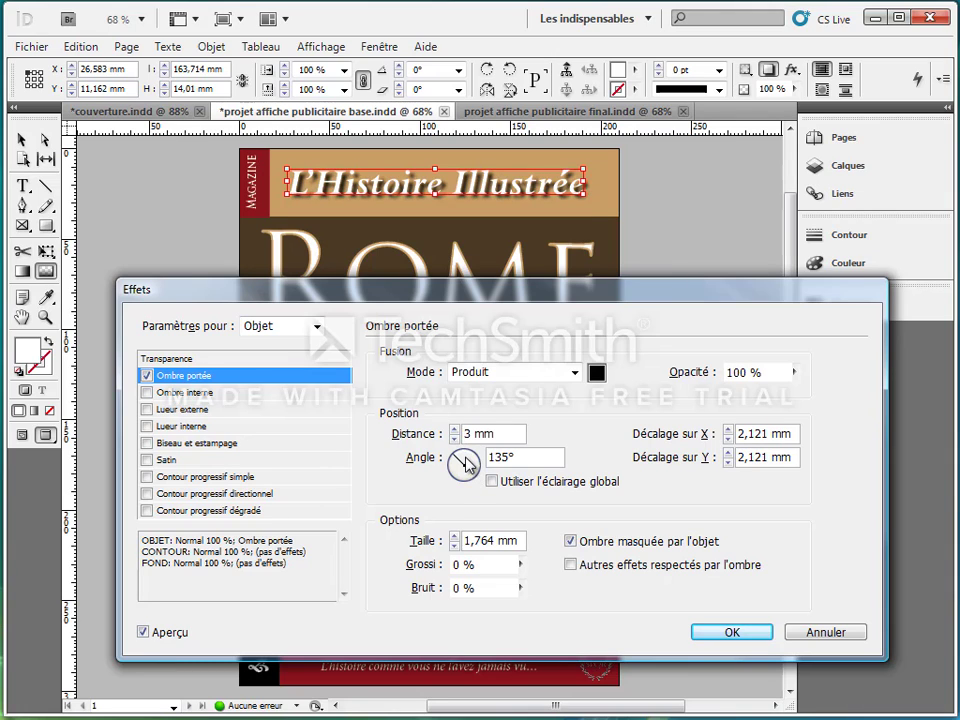
{"action": "left_click", "coordinate": [463, 461]}
{"action": "mouse_move", "coordinate": [461, 455]}
{"action": "left_mouse_down"}
{"action": "mouse_move", "coordinate": [469, 470]}
{"action": "mouse_move", "coordinate": [456, 462]}
{"action": "left_mouse_up"}
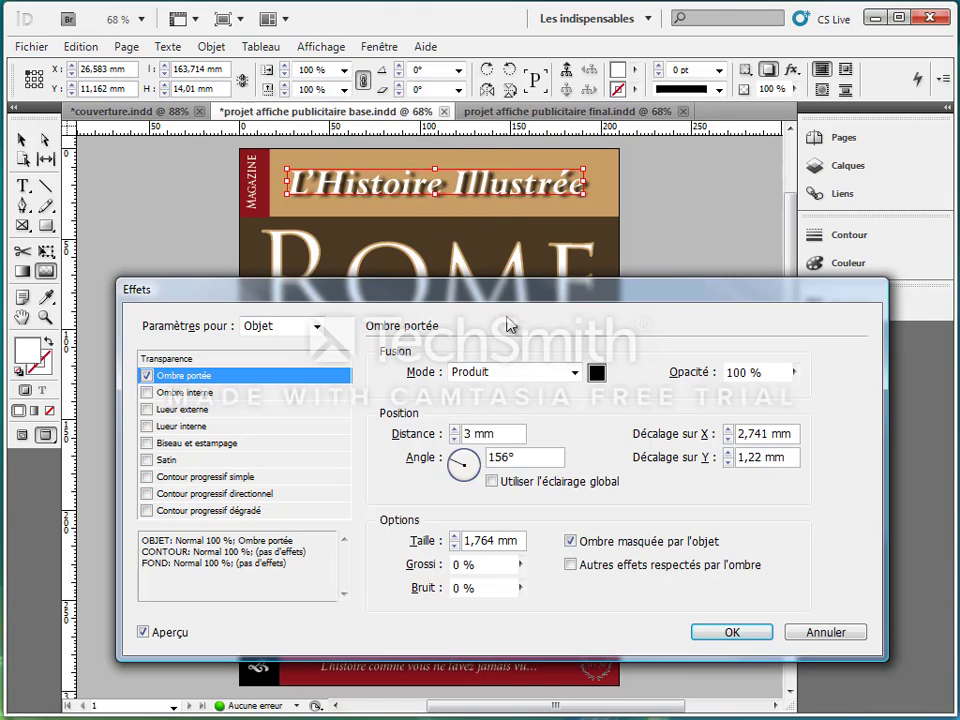
Step: Set the size (Taille) of the "L'Histoire Illustrée" title's drop shadow to 1 mm and apply the effect
{"action": "left_click", "coordinate": [454, 536]}
{"action": "left_click", "coordinate": [455, 536]}
{"action": "left_click", "coordinate": [455, 536]}
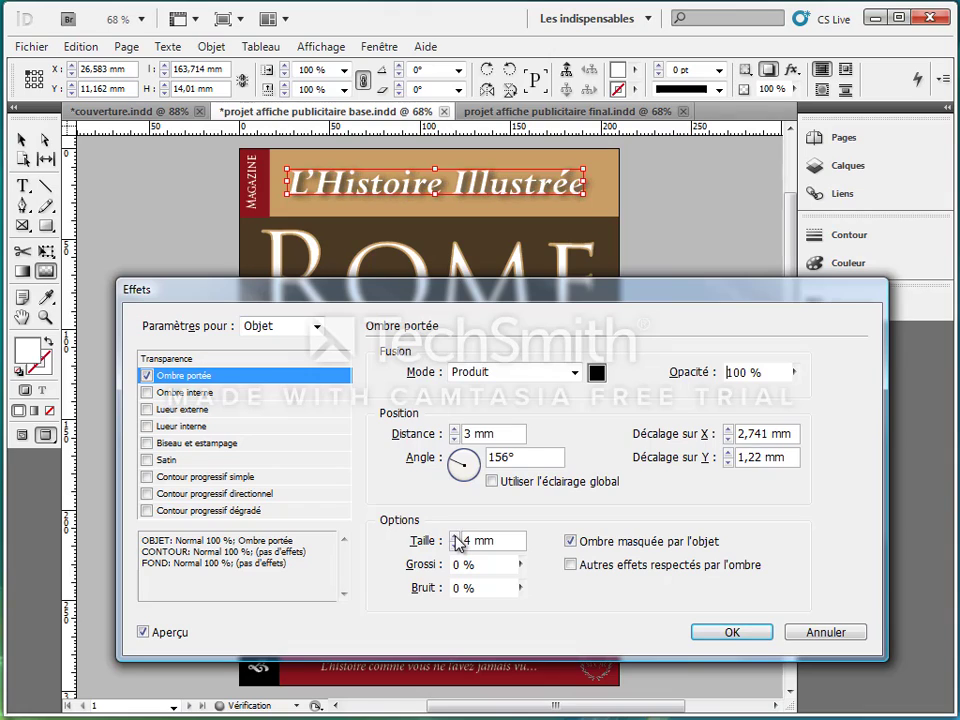
{"action": "left_click", "coordinate": [455, 536]}
{"action": "left_click", "coordinate": [455, 545]}
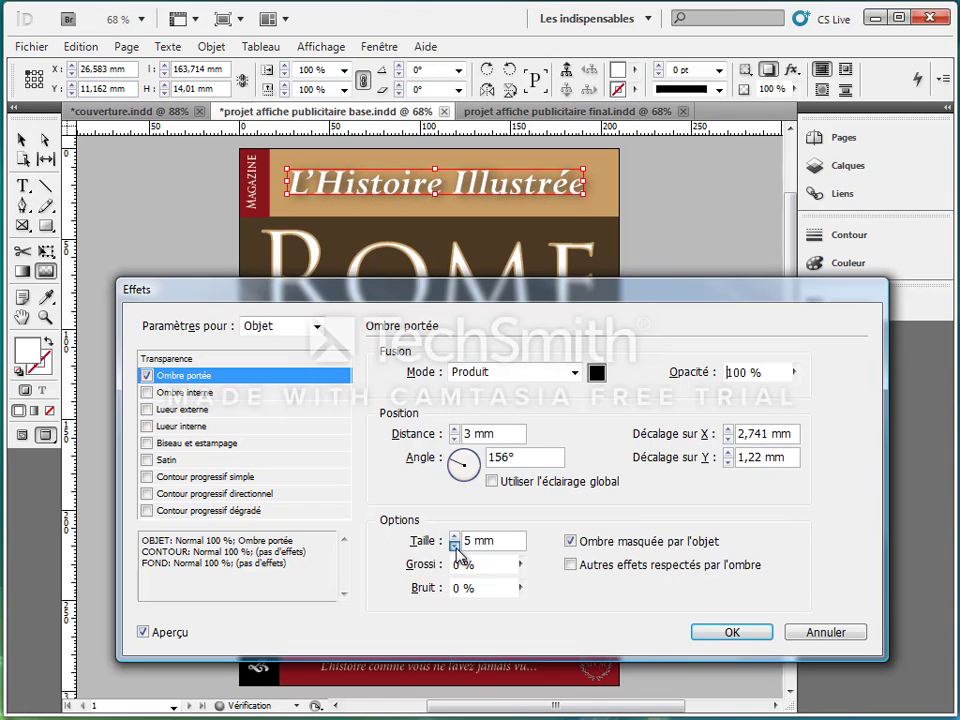
{"action": "left_click", "coordinate": [455, 545]}
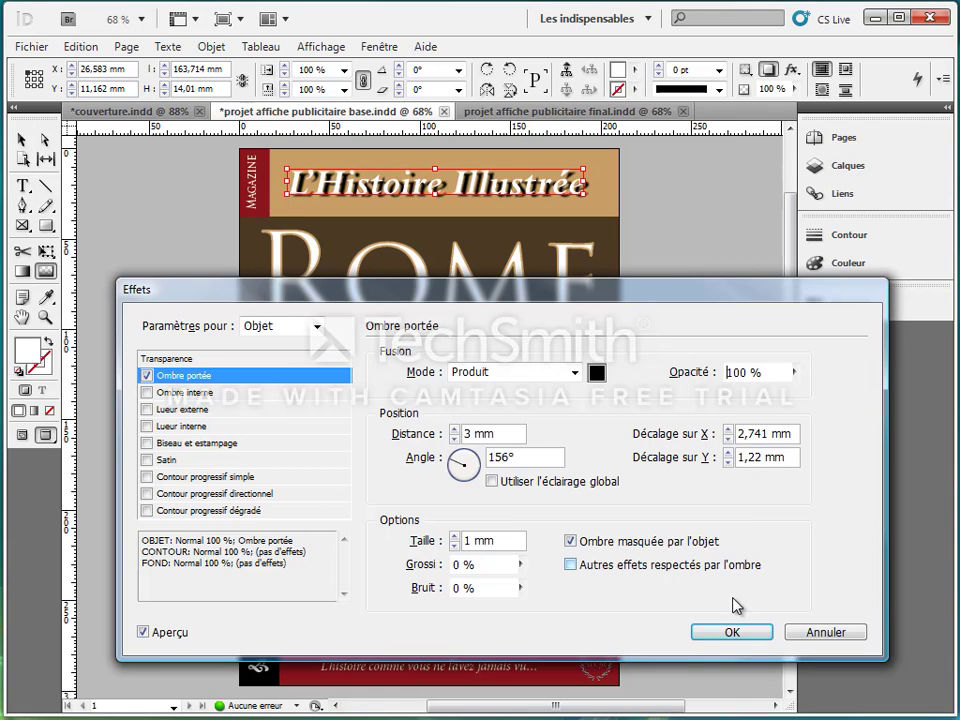
{"action": "left_click", "coordinate": [733, 632]}
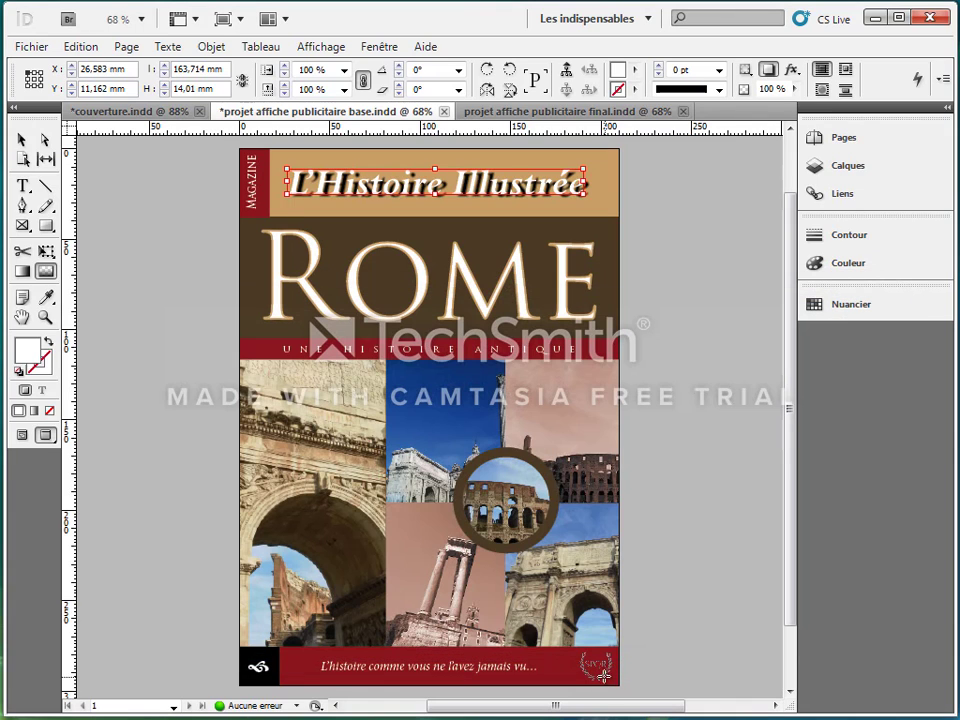
Step: Add a default drop shadow to the SPQR laurel emblem in the poster's lower-right corner
{"action": "left_click", "coordinate": [23, 141]}
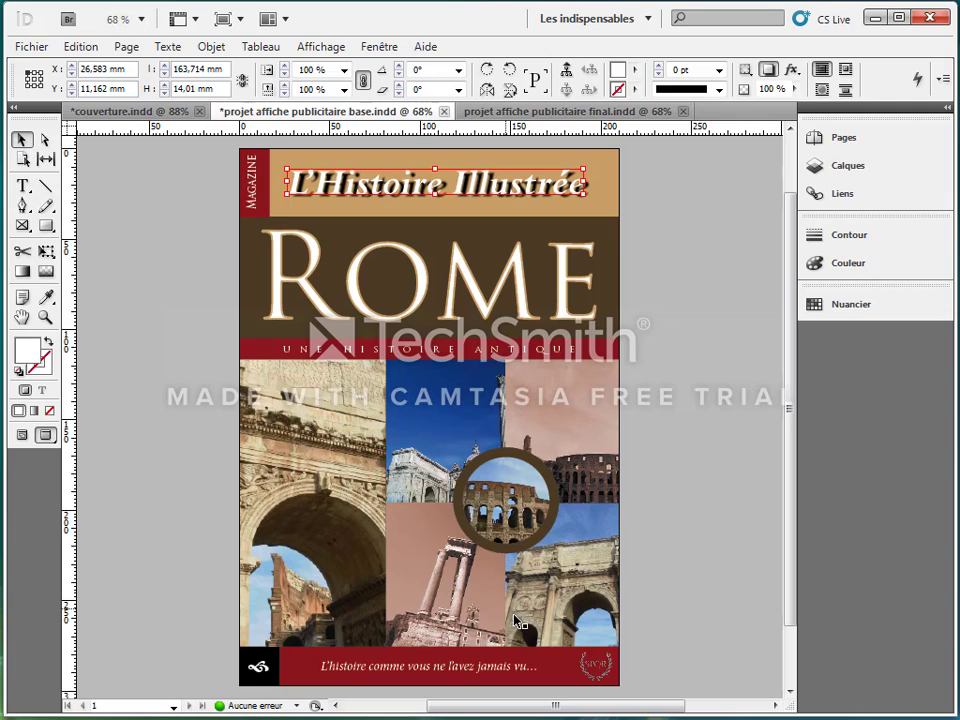
{"action": "left_click", "coordinate": [613, 670]}
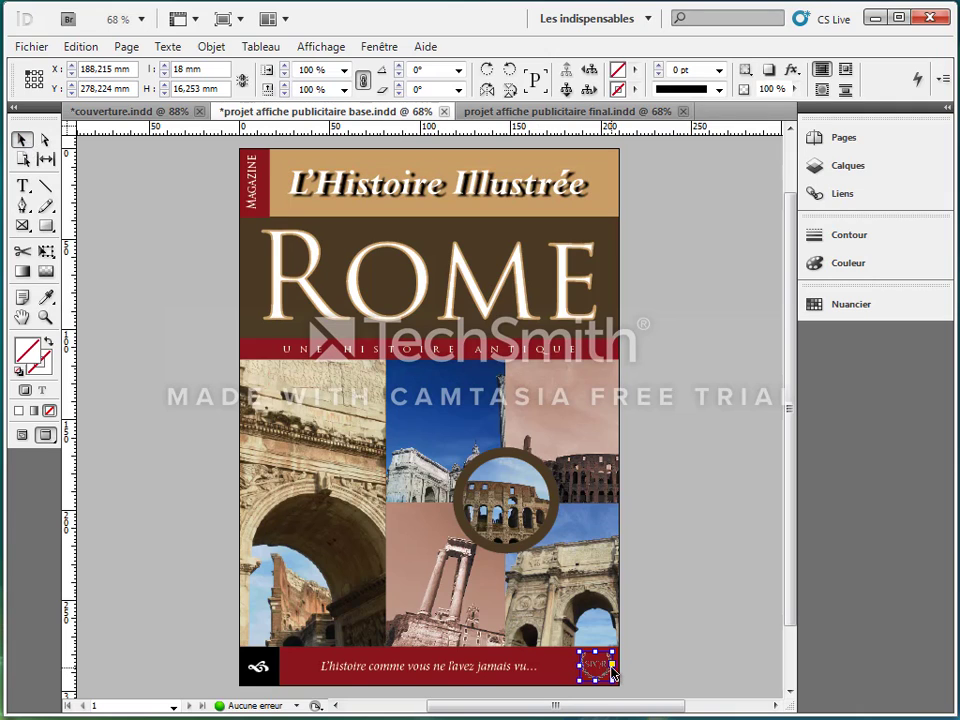
{"action": "key", "text": "ctrl+plus"}
{"action": "key", "text": "ctrl+plus"}
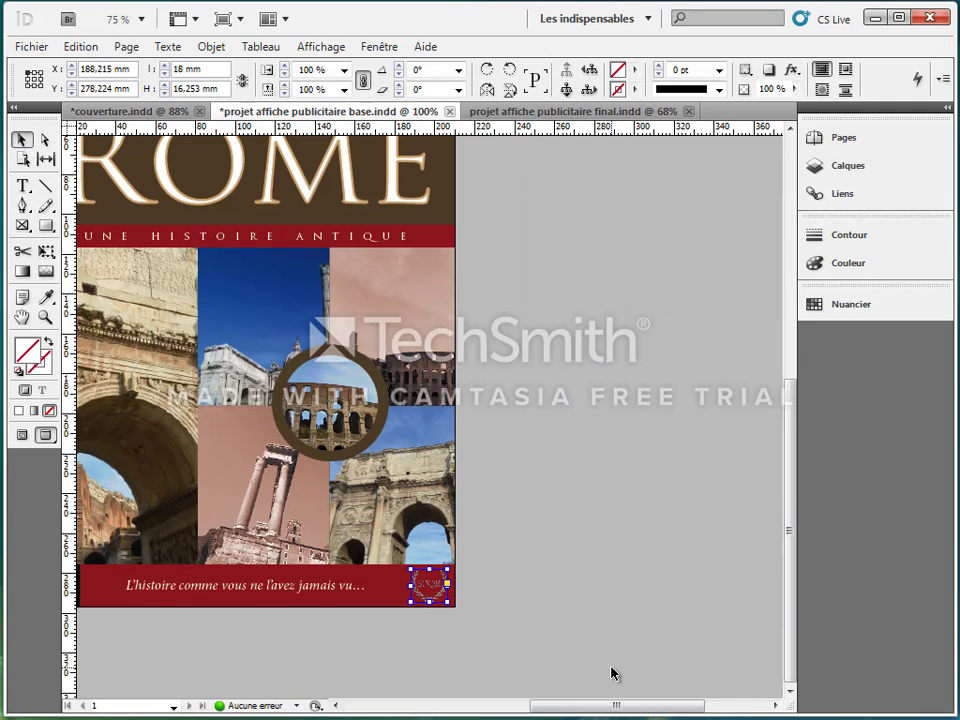
{"action": "key", "text": "ctrl+plus"}
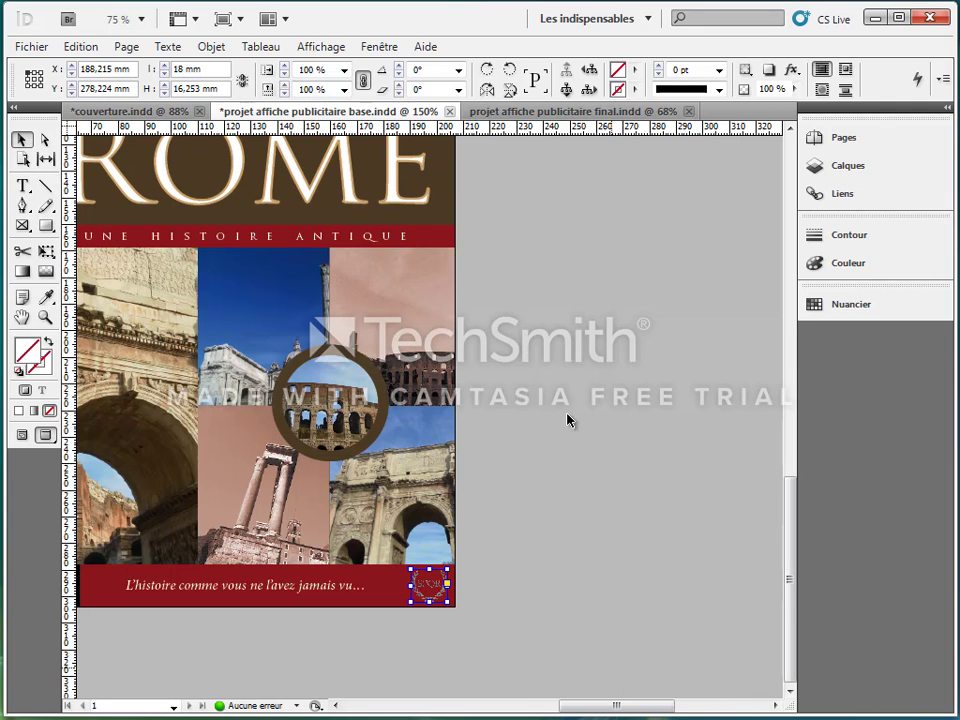
{"action": "key", "text": "ctrl+plus"}
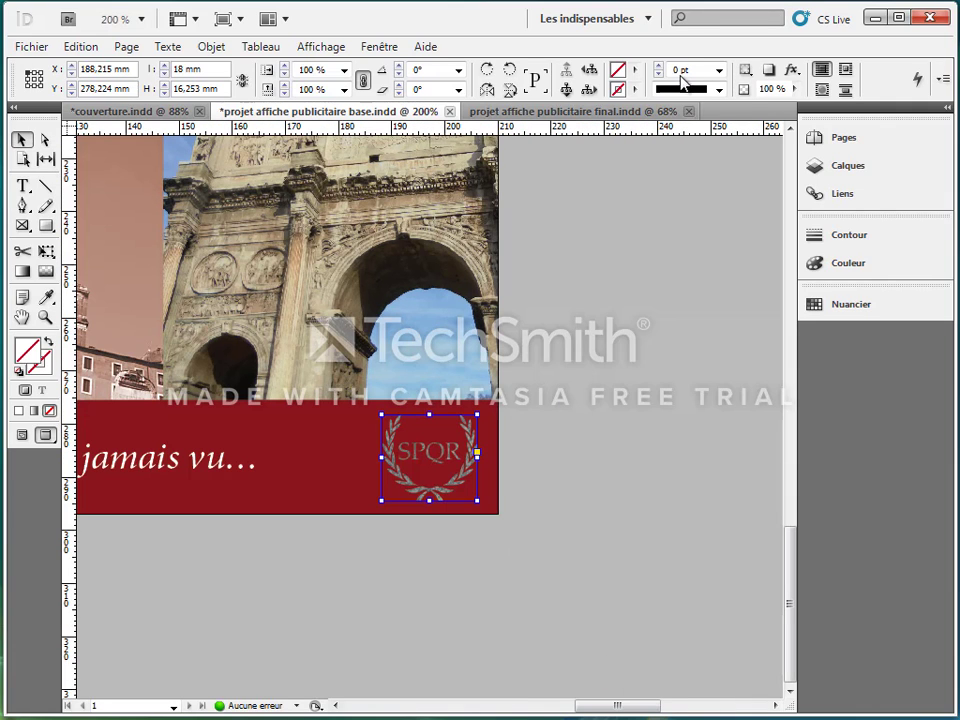
{"action": "left_click", "coordinate": [769, 72]}
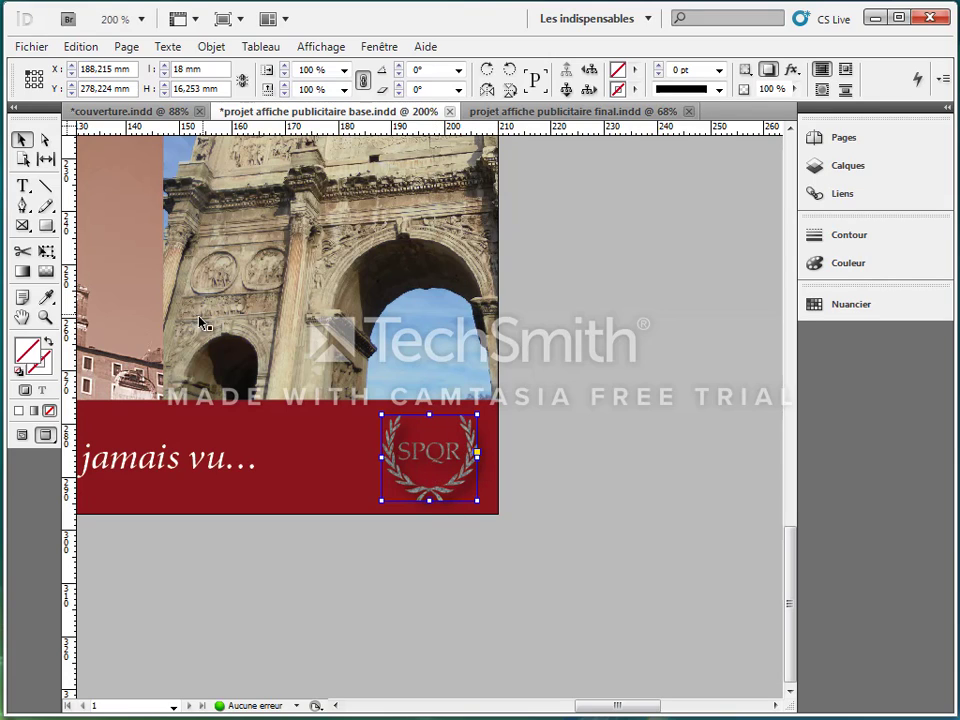
Step: Enable a bevel and emboss effect (Biseau et estampage) on the large ROME title
{"action": "double_click", "coordinate": [22, 317]}
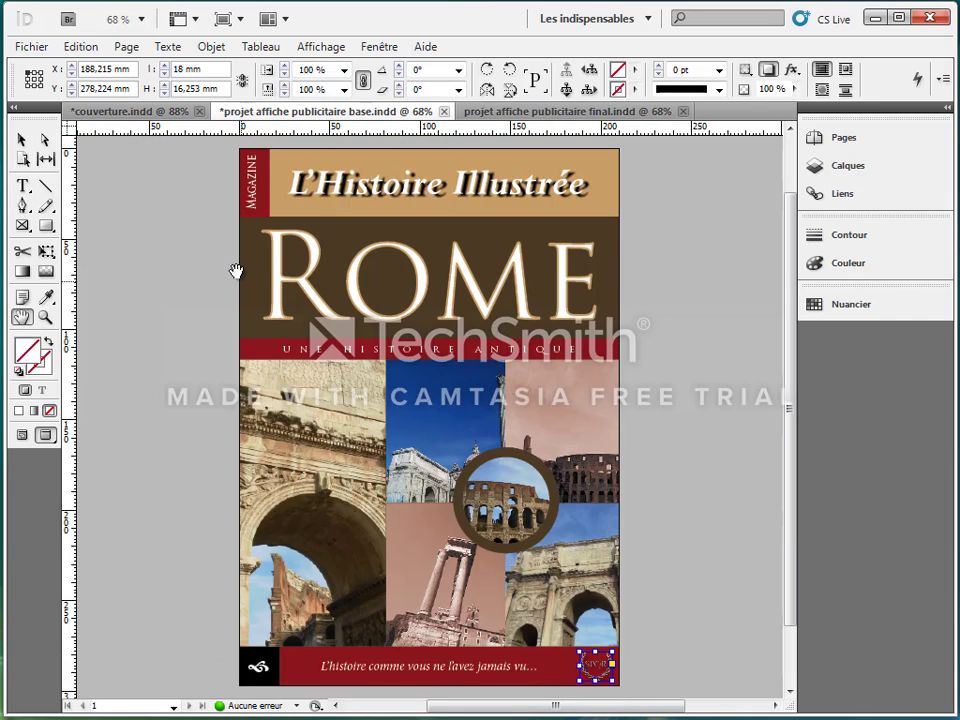
{"action": "left_click", "coordinate": [23, 141]}
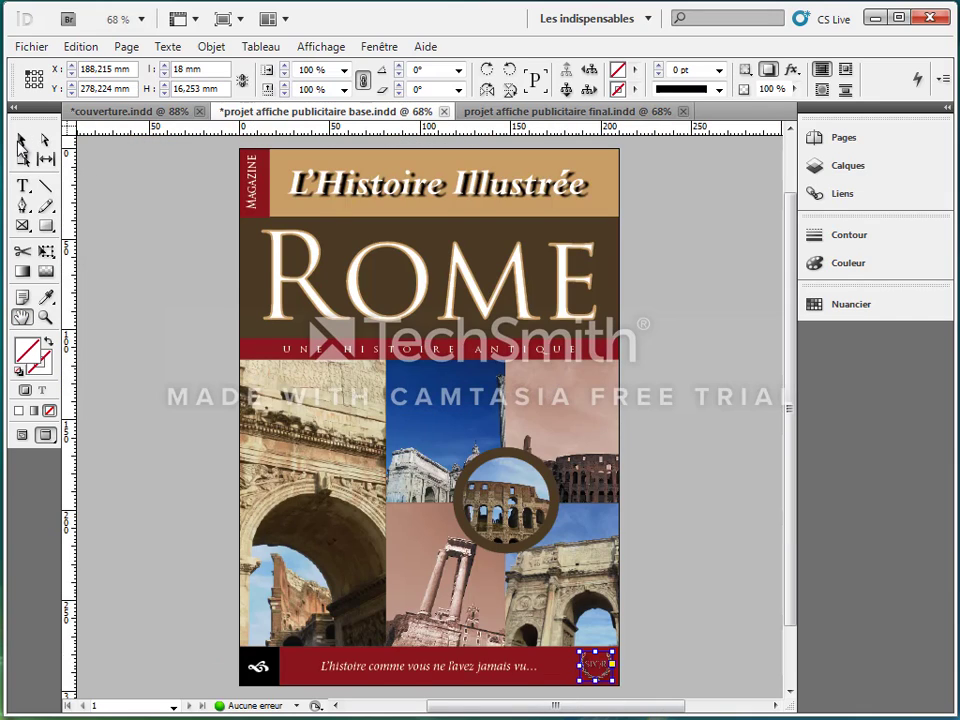
{"action": "left_click", "coordinate": [382, 251]}
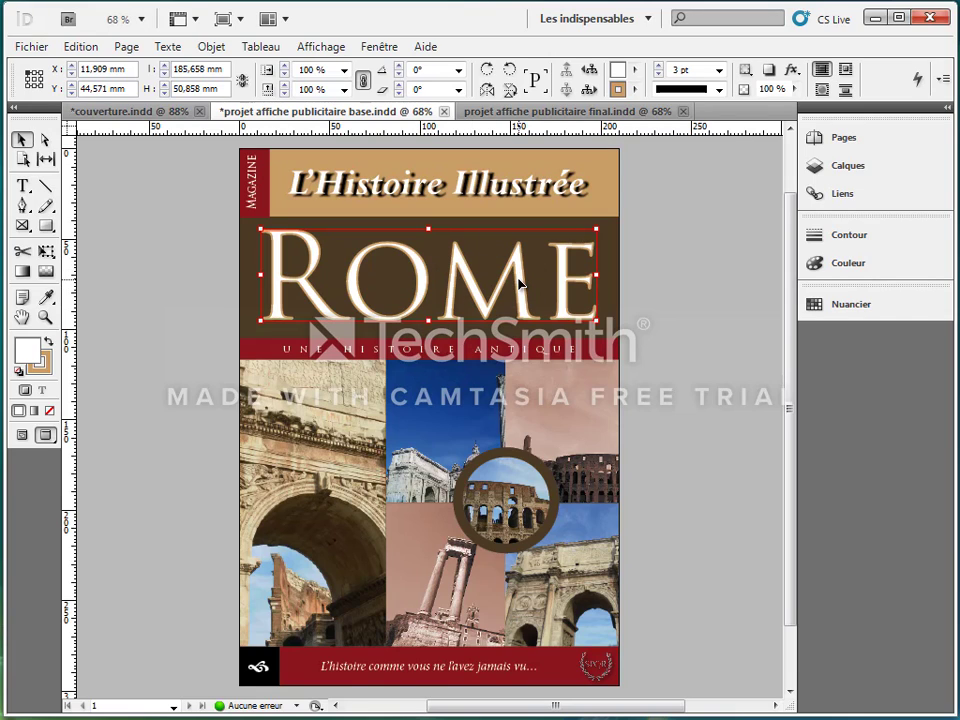
{"action": "left_click", "coordinate": [792, 71]}
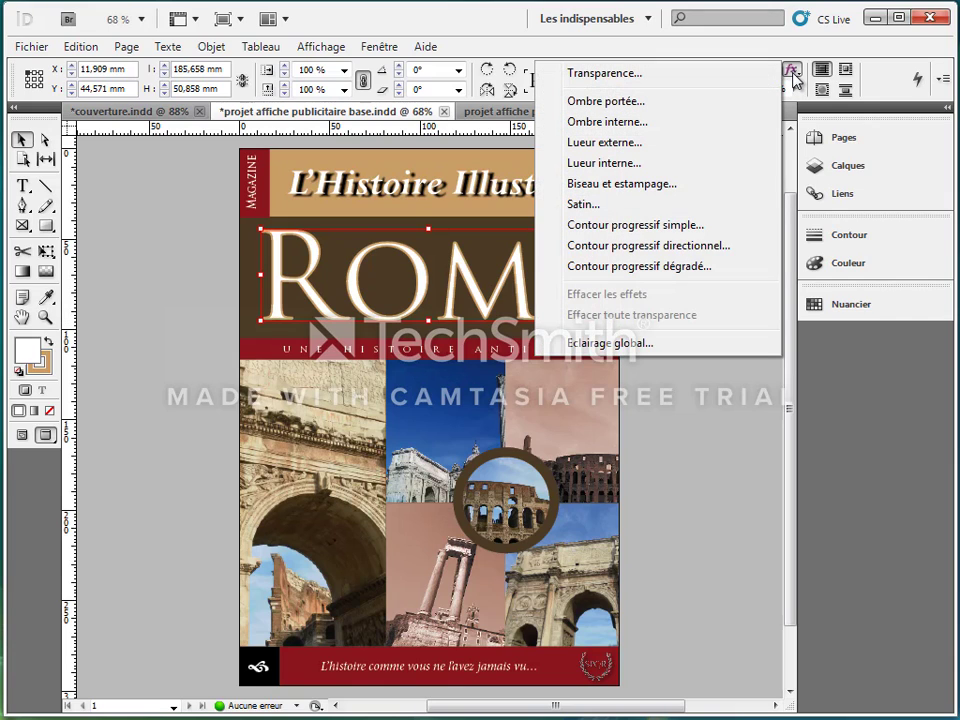
{"action": "left_click", "coordinate": [663, 186]}
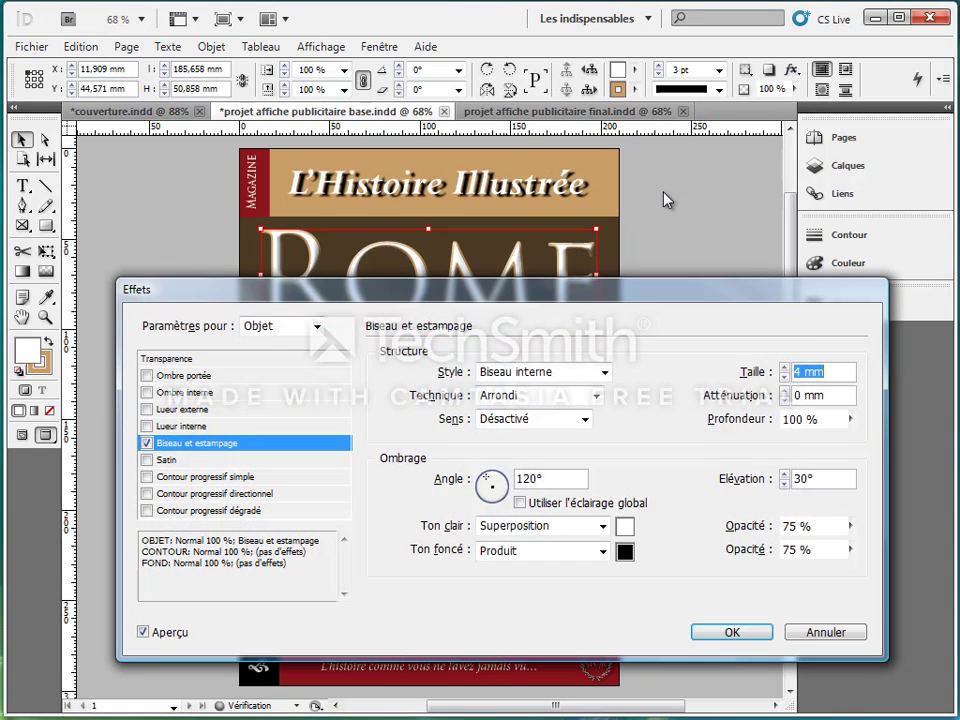
{"action": "left_click_drag", "start_coordinate": [630, 300], "coordinate": [617, 331]}
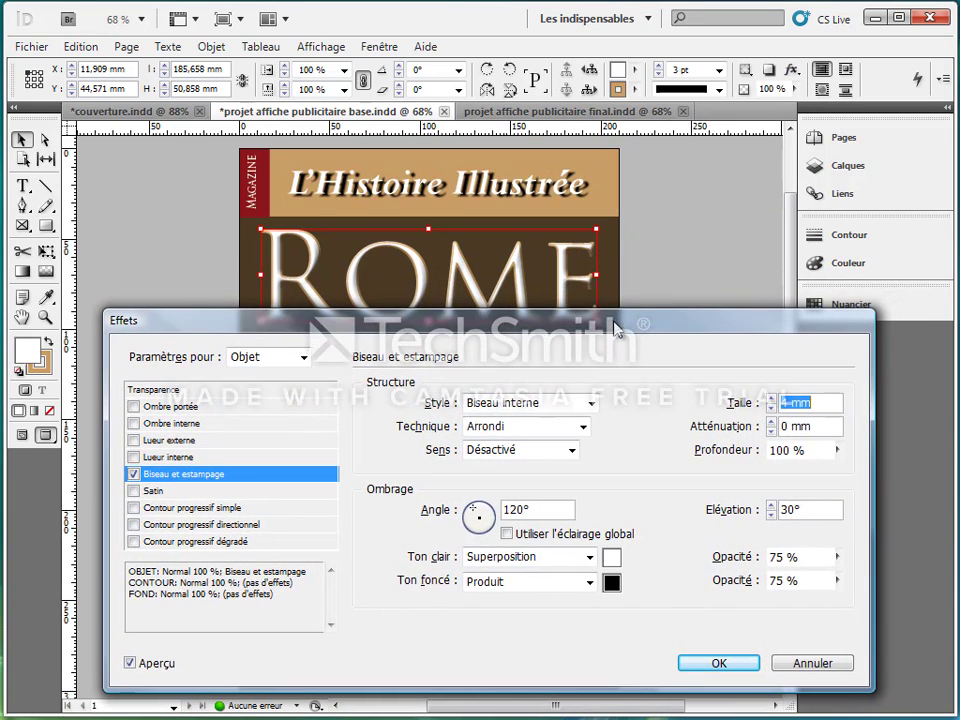
Step: Try the Biseau externe and Estampage styles and a 6 mm size on the ROME bevel, and restore Biseau interne at 4 mm
{"action": "left_click", "coordinate": [591, 403]}
{"action": "left_click", "coordinate": [568, 421]}
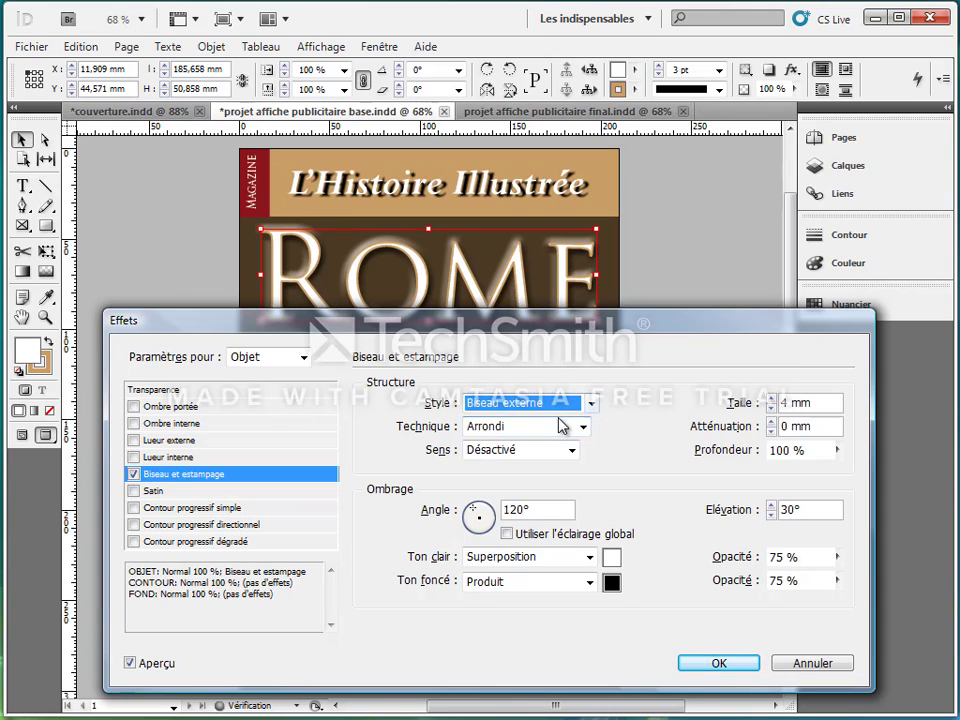
{"action": "left_click", "coordinate": [587, 404]}
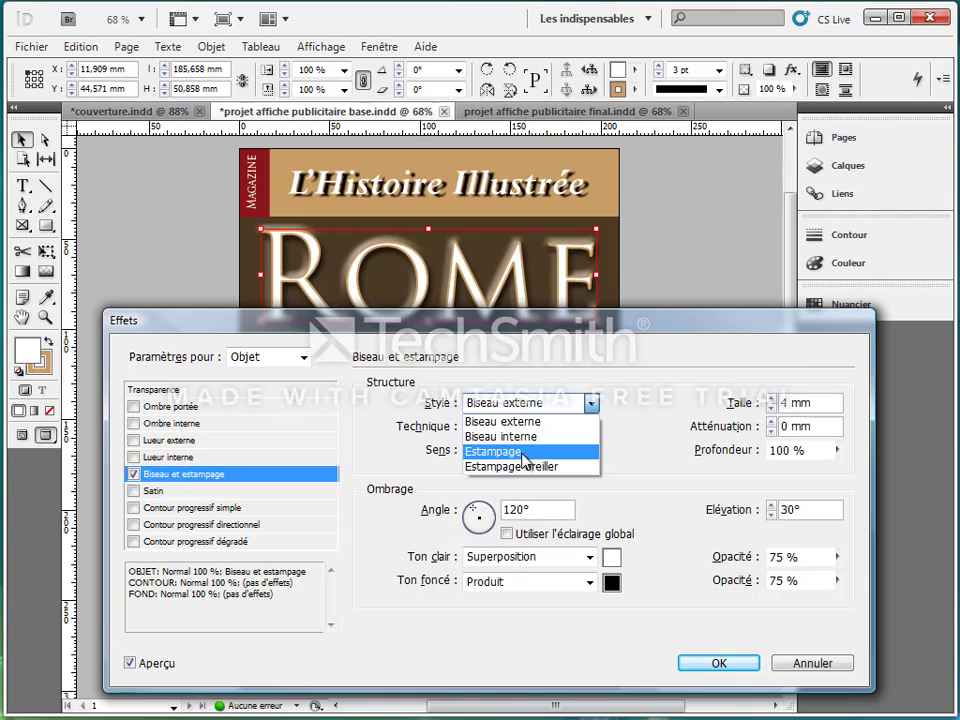
{"action": "left_click", "coordinate": [508, 452]}
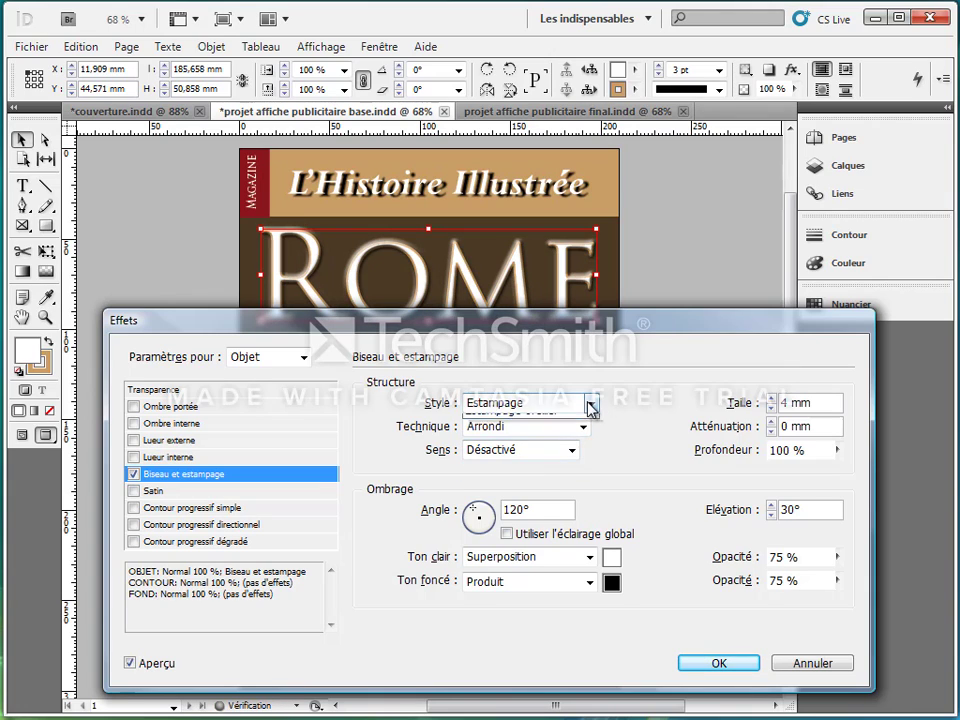
{"action": "left_click", "coordinate": [590, 403]}
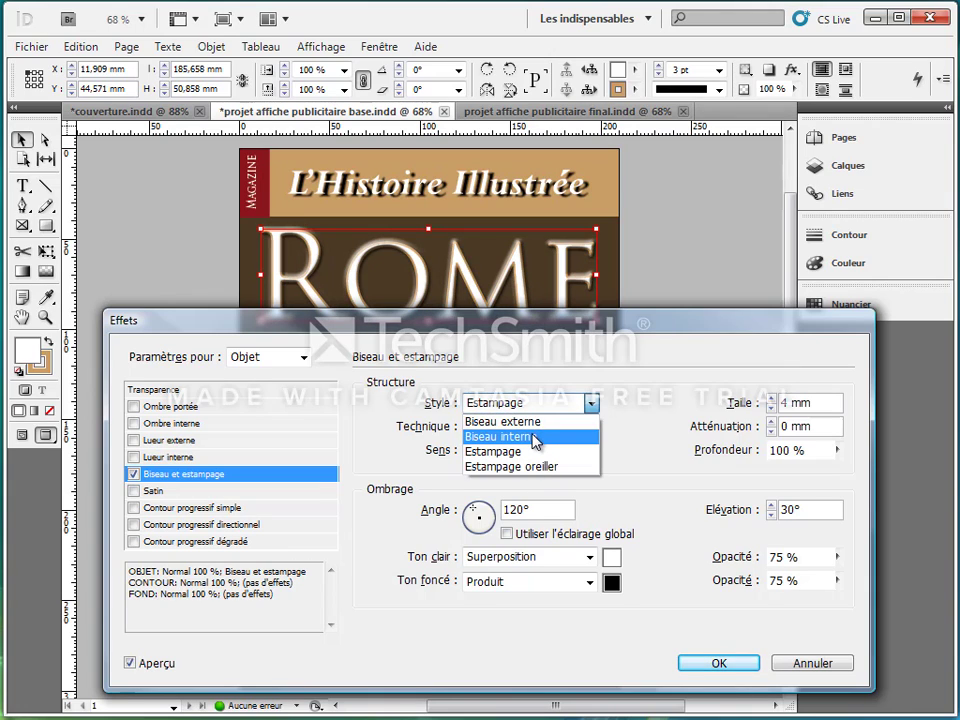
{"action": "left_click", "coordinate": [537, 436]}
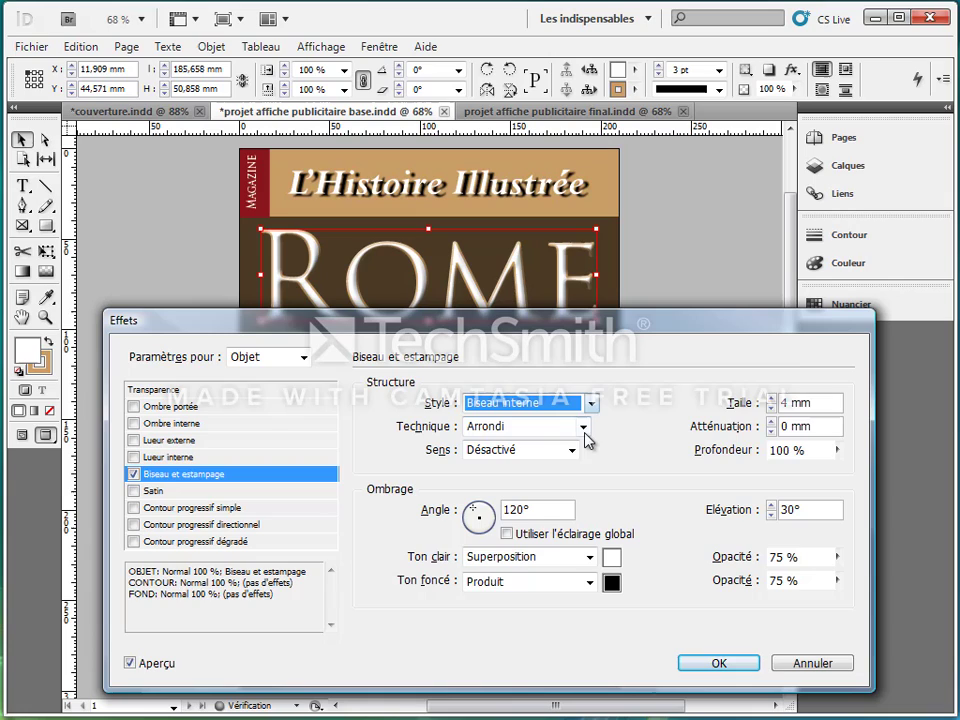
{"action": "left_click", "coordinate": [772, 399]}
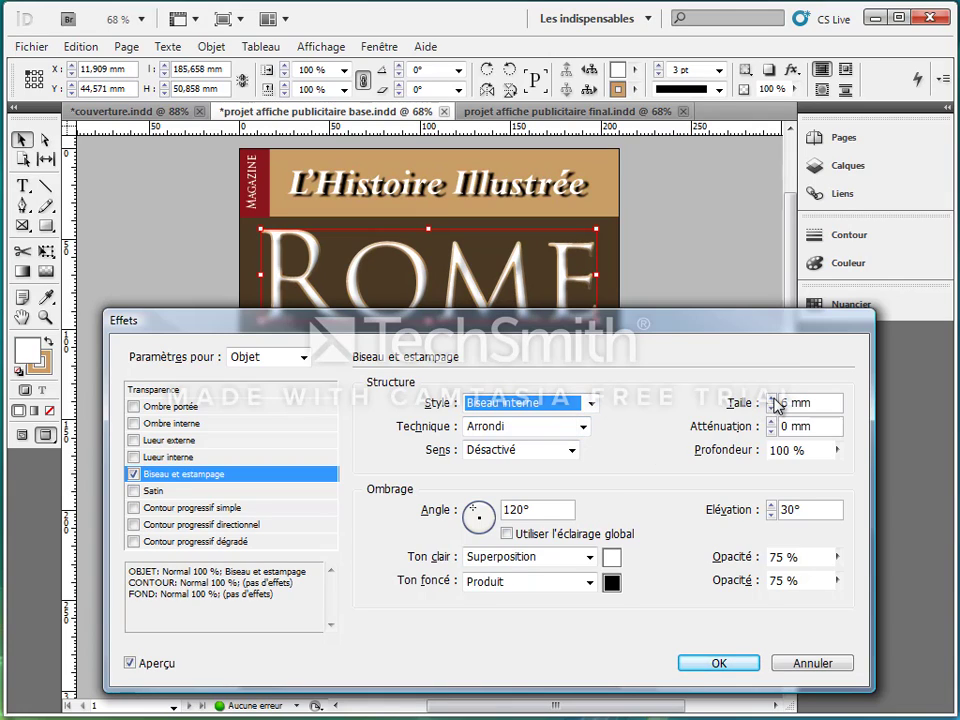
{"action": "left_click", "coordinate": [772, 407]}
{"action": "left_click", "coordinate": [772, 407]}
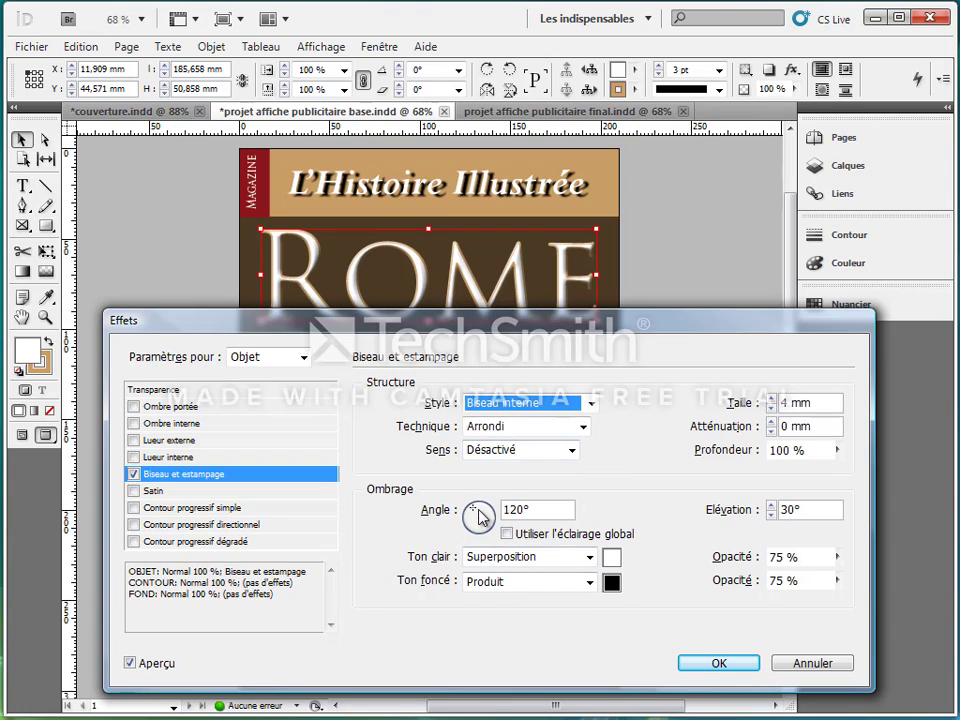
Step: Set the ROME bevel's angle to 127° and elevation to 15°, and apply it together with a 9 mm outer glow (Lueur externe)
{"action": "mouse_move", "coordinate": [479, 515]}
{"action": "left_mouse_down"}
{"action": "mouse_move", "coordinate": [477, 503]}
{"action": "mouse_move", "coordinate": [485, 522]}
{"action": "mouse_move", "coordinate": [474, 513]}
{"action": "left_mouse_up"}
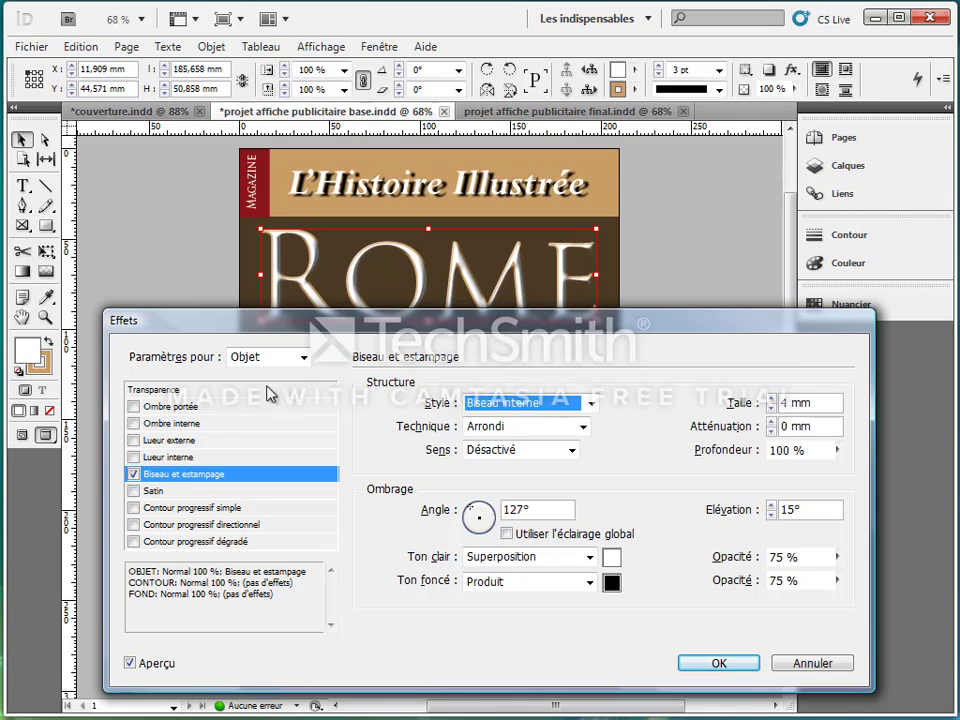
{"action": "left_click", "coordinate": [135, 443]}
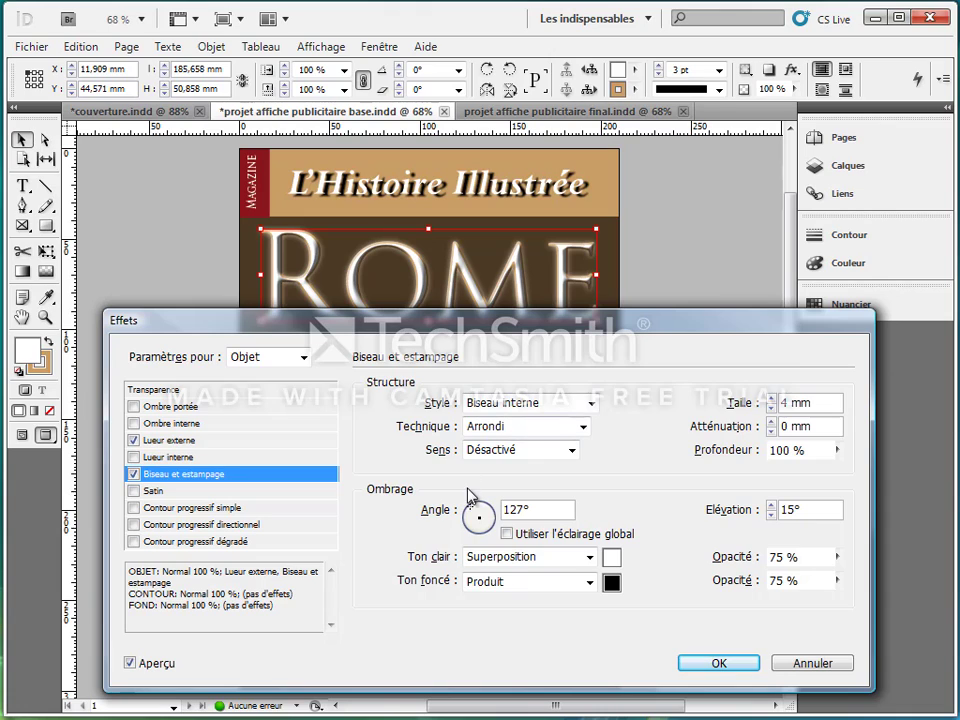
{"action": "left_click", "coordinate": [178, 444]}
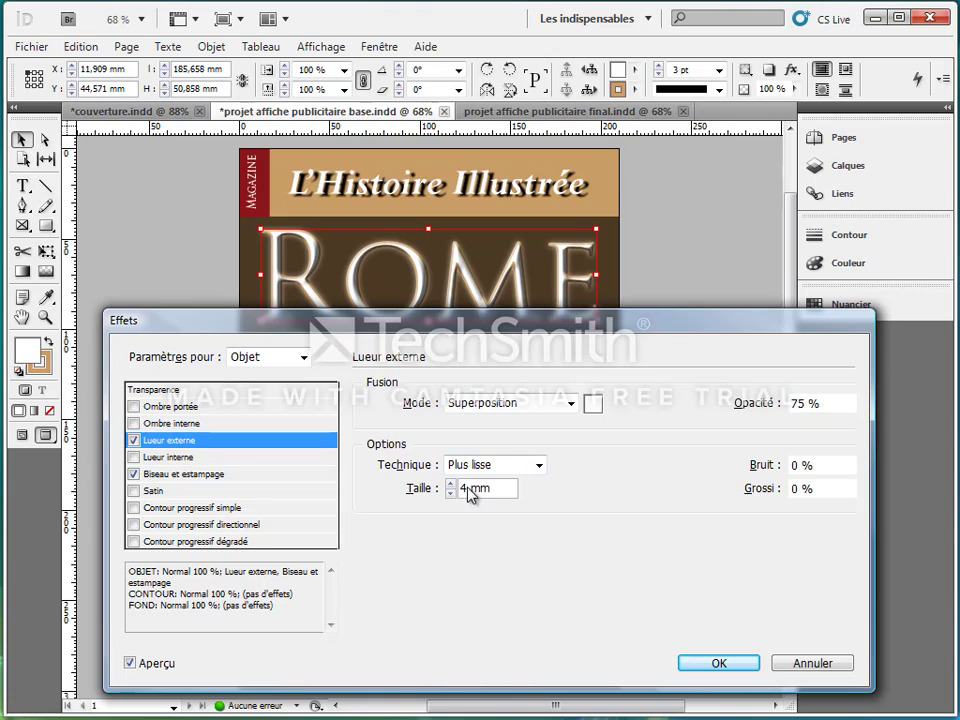
{"action": "left_click", "coordinate": [450, 482]}
{"action": "left_click", "coordinate": [450, 482]}
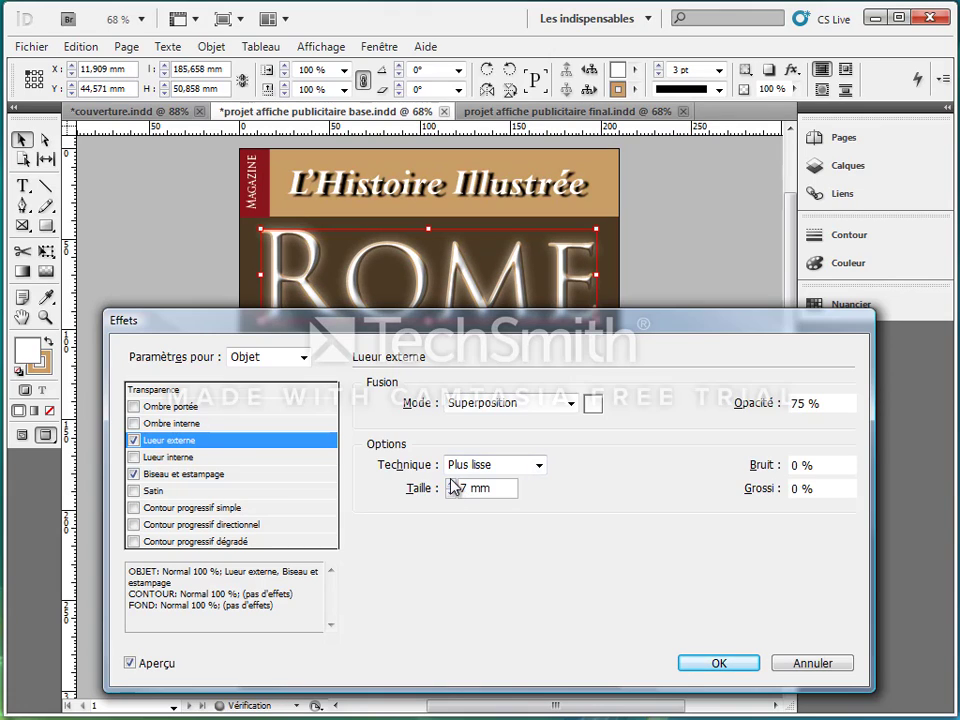
{"action": "left_click", "coordinate": [450, 483]}
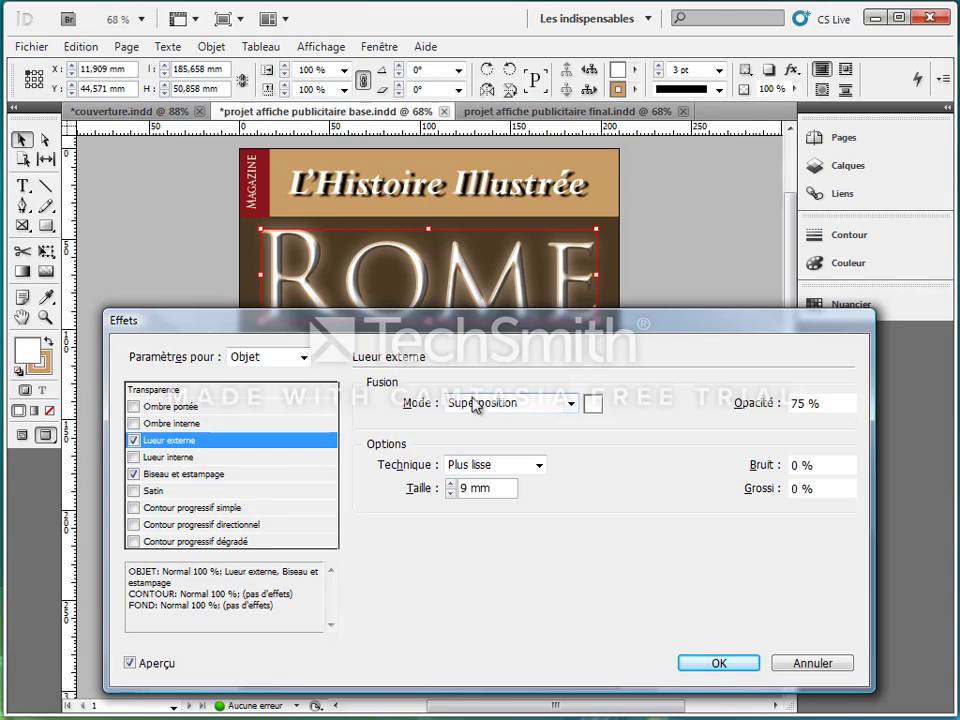
{"action": "left_click", "coordinate": [733, 668]}
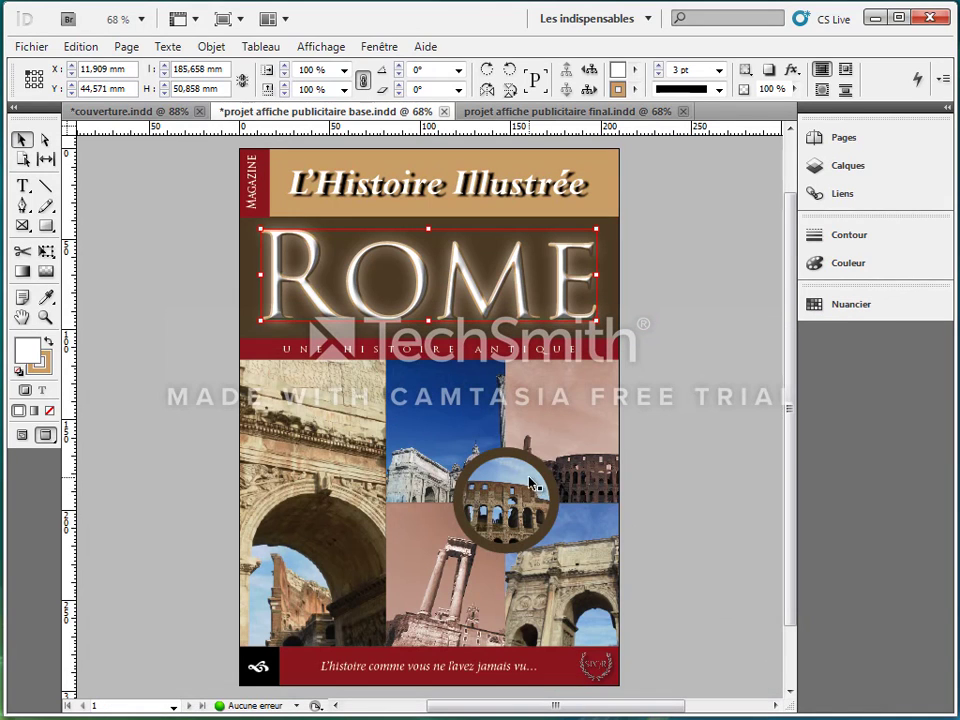
Step: Add a bevel and emboss effect (Biseau et estampage) to the circular Colosseum photo using the Estampage style
{"action": "left_click", "coordinate": [517, 461]}
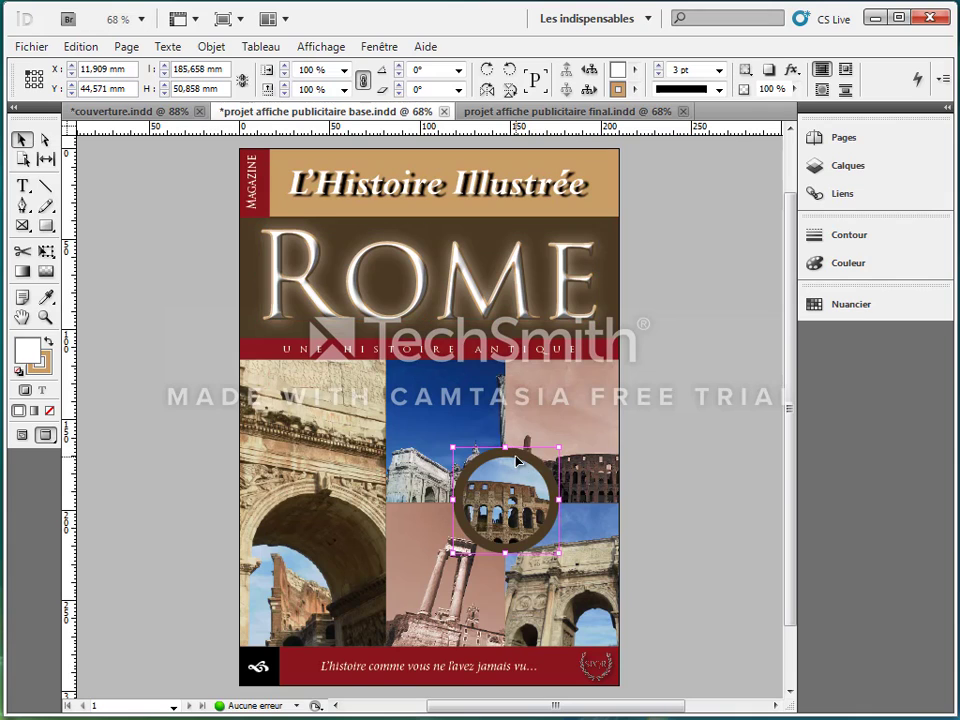
{"action": "left_click", "coordinate": [791, 70]}
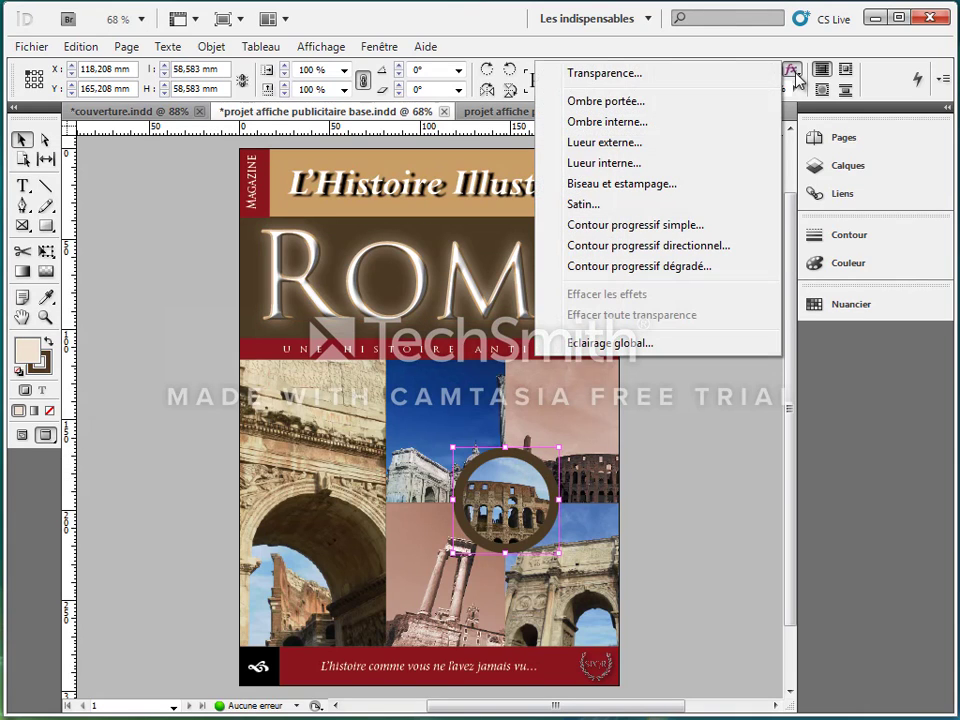
{"action": "left_click", "coordinate": [643, 186]}
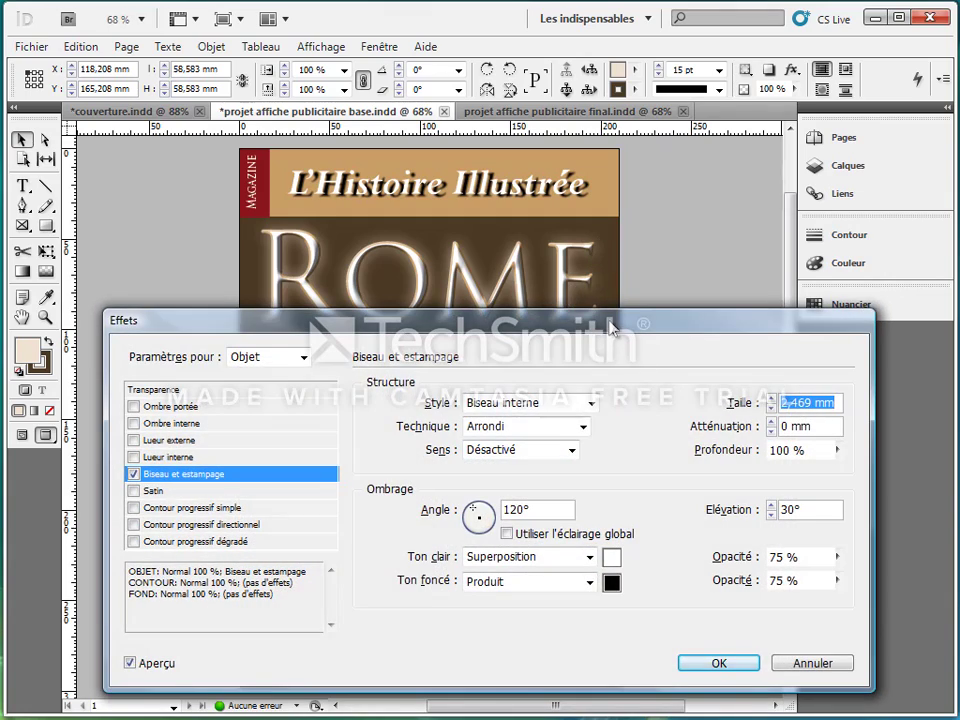
{"action": "left_click_drag", "start_coordinate": [612, 328], "coordinate": [608, 92]}
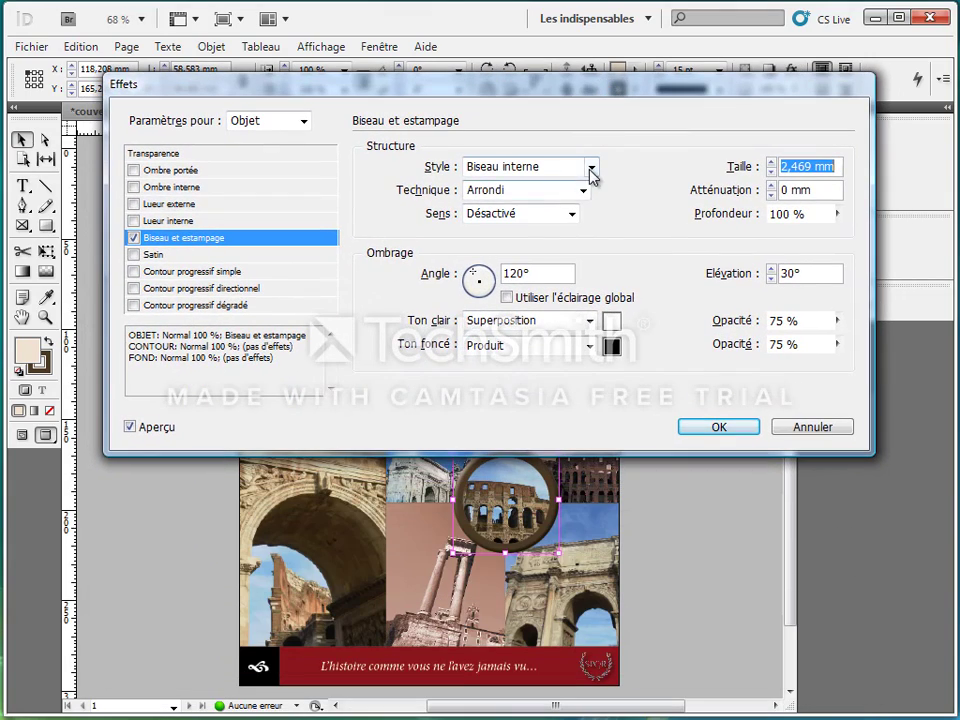
{"action": "left_click", "coordinate": [591, 172]}
{"action": "left_click", "coordinate": [530, 216]}
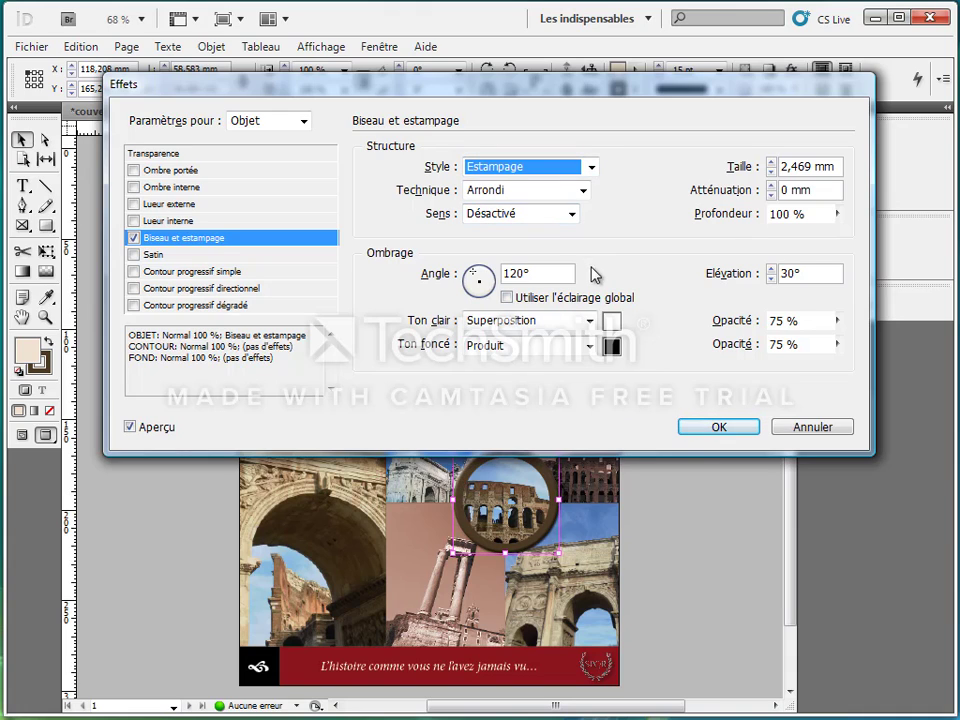
Step: Enable an inner shadow (Ombre interne) on the circular Colosseum photo and set its size to 8 mm
{"action": "left_click", "coordinate": [172, 190]}
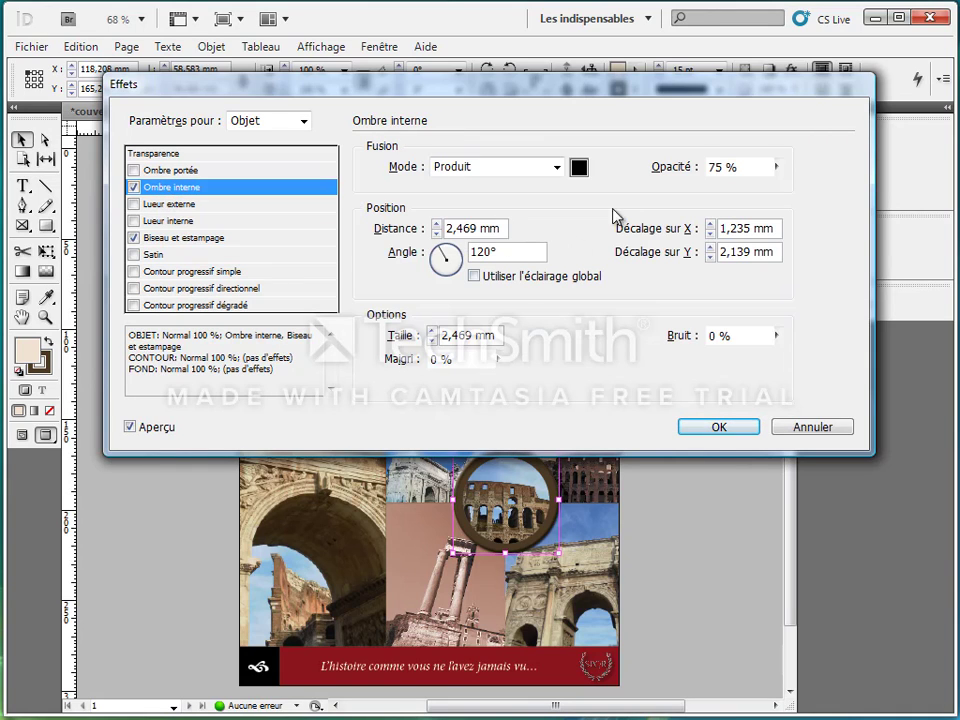
{"action": "left_click", "coordinate": [433, 330]}
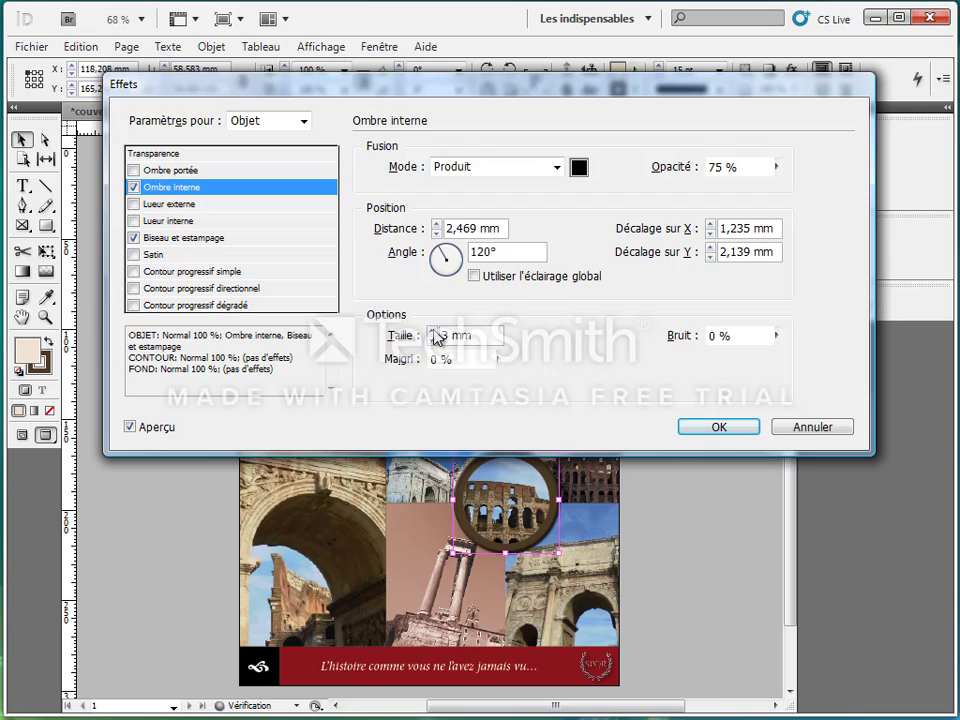
{"action": "left_click", "coordinate": [433, 331]}
{"action": "left_click", "coordinate": [433, 331]}
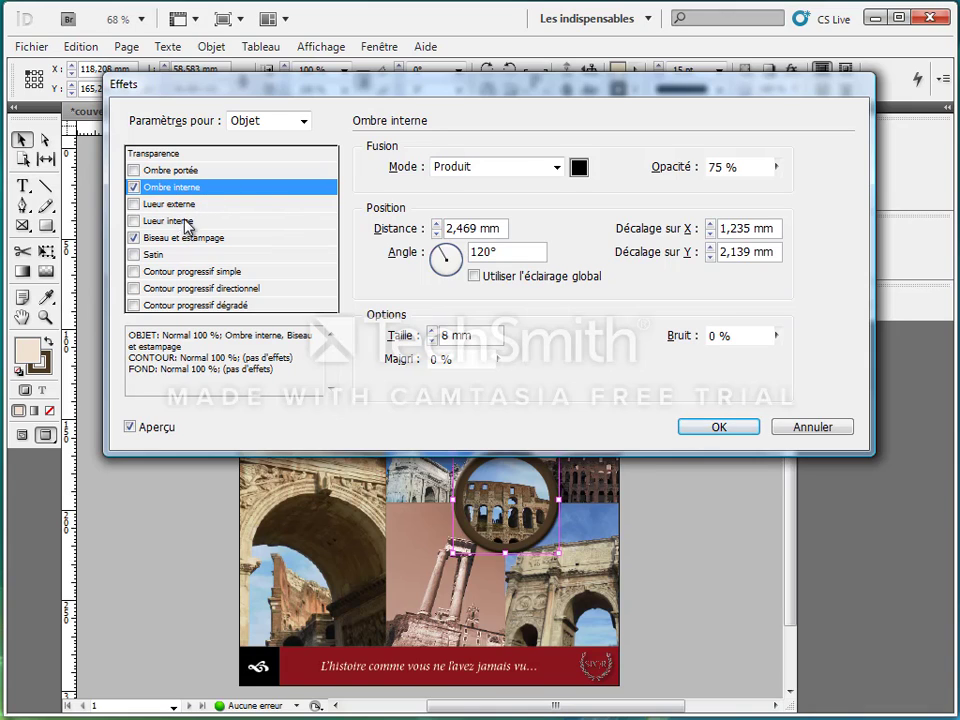
Step: Add an outer glow (Lueur externe) of 8 mm to the circular photo and apply the effects
{"action": "left_click", "coordinate": [180, 205]}
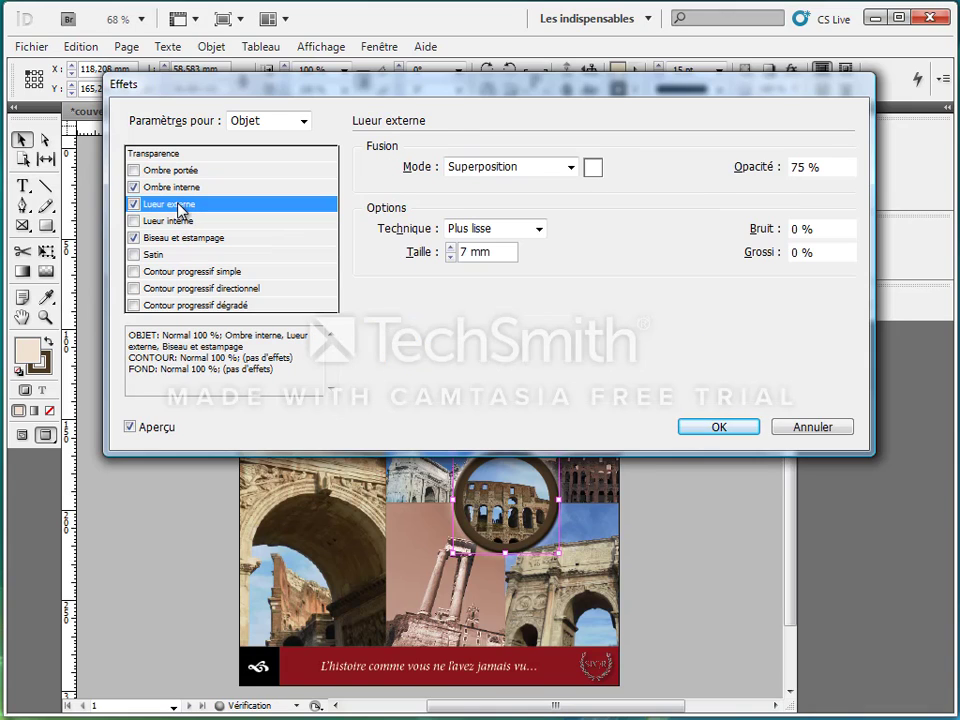
{"action": "left_click", "coordinate": [452, 236]}
{"action": "left_click", "coordinate": [453, 245]}
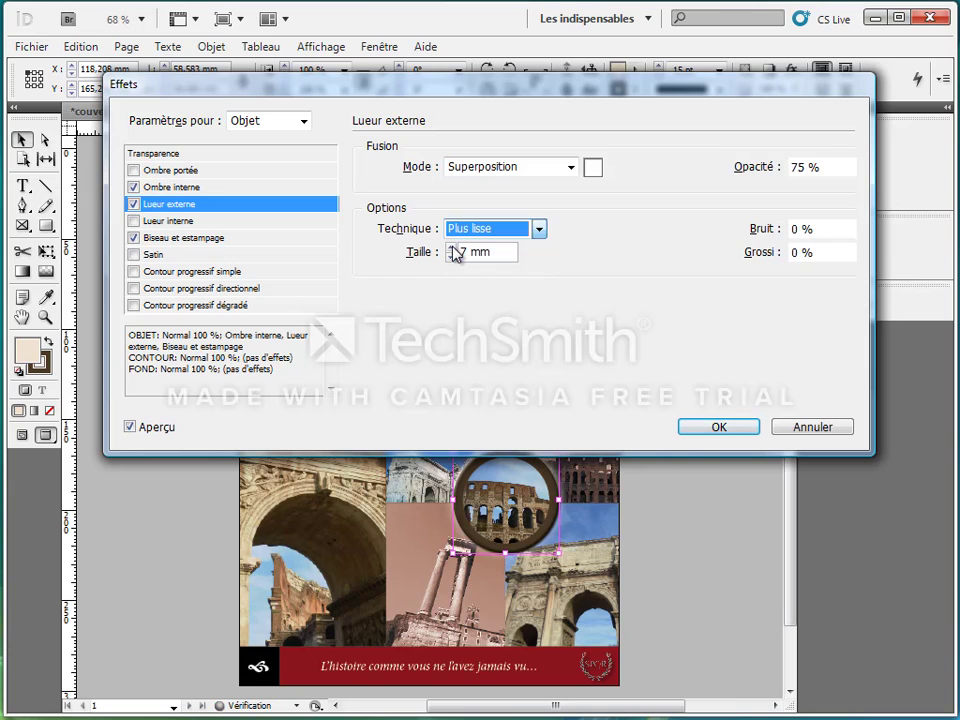
{"action": "left_click", "coordinate": [453, 247]}
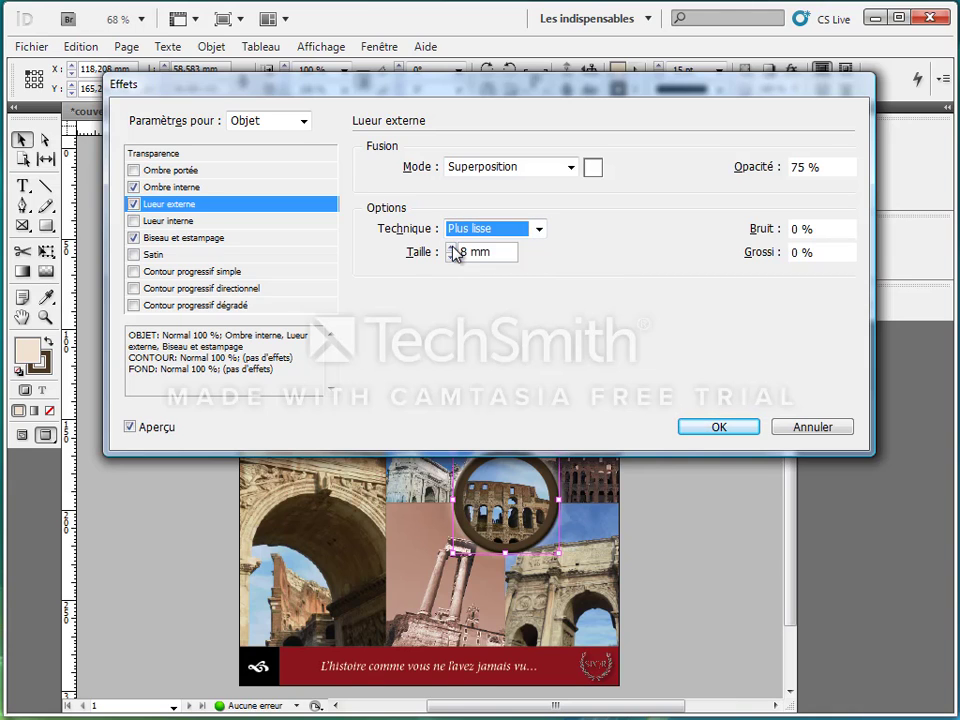
{"action": "left_click", "coordinate": [716, 428]}
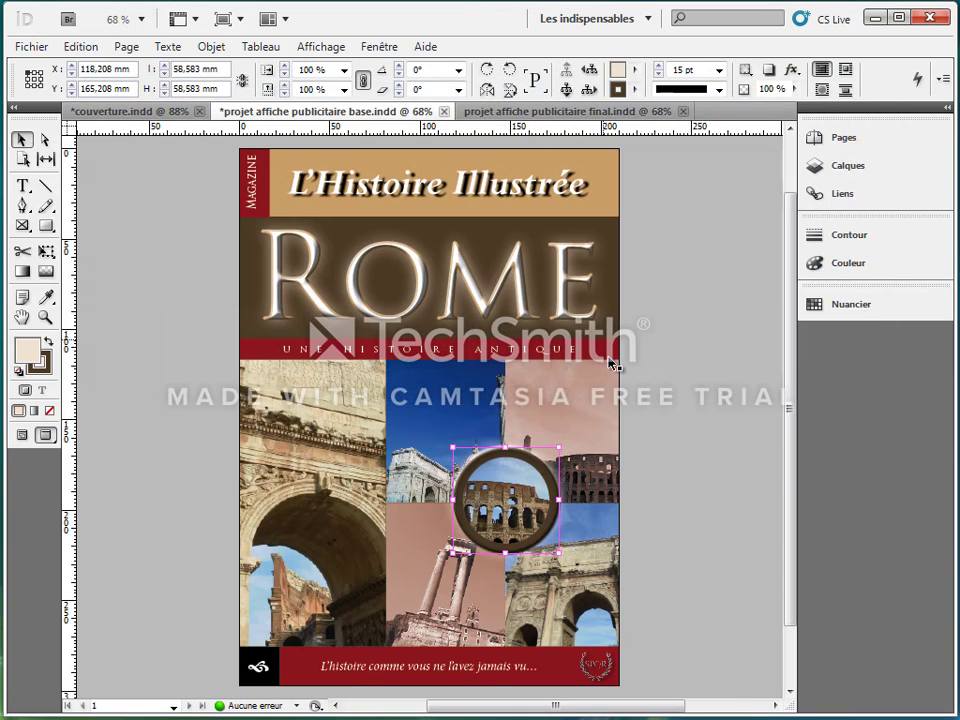